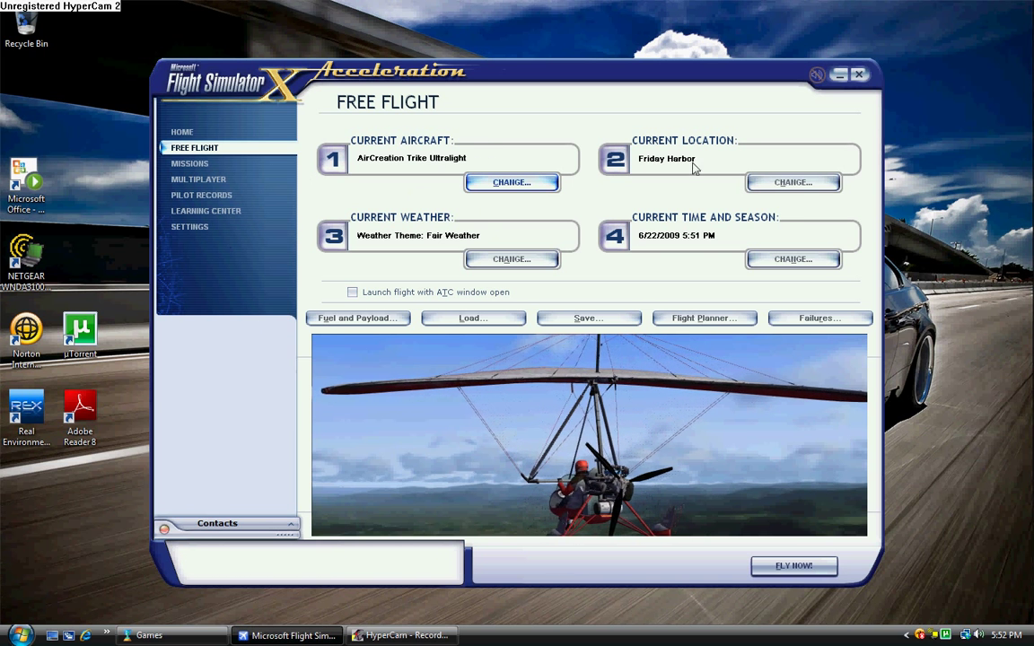
Step: Open the customization of the display settings and look through the full screen resolutions for the graphics device
{"action": "left_click", "coordinate": [208, 229]}
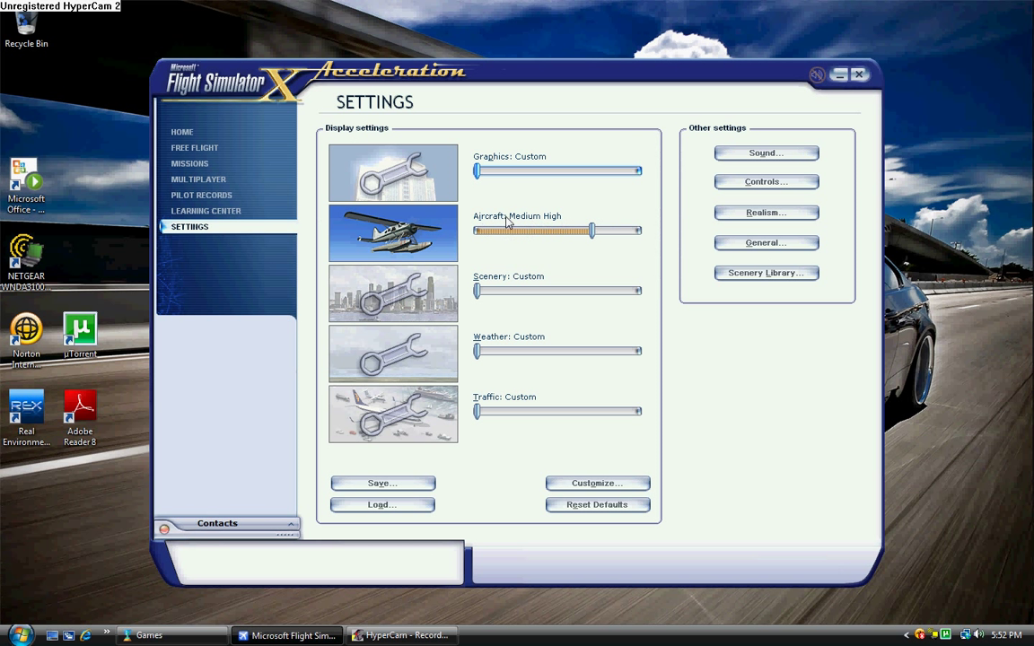
{"action": "left_click", "coordinate": [597, 483]}
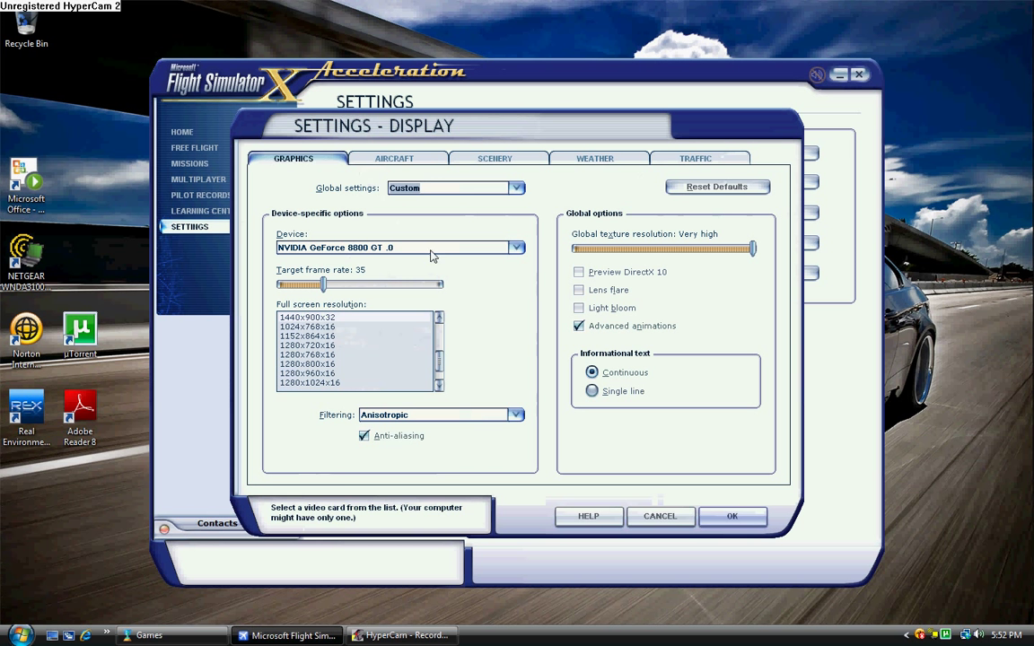
{"action": "scroll", "coordinate": [436, 323], "scroll_direction": "down", "scroll_amount": 2}
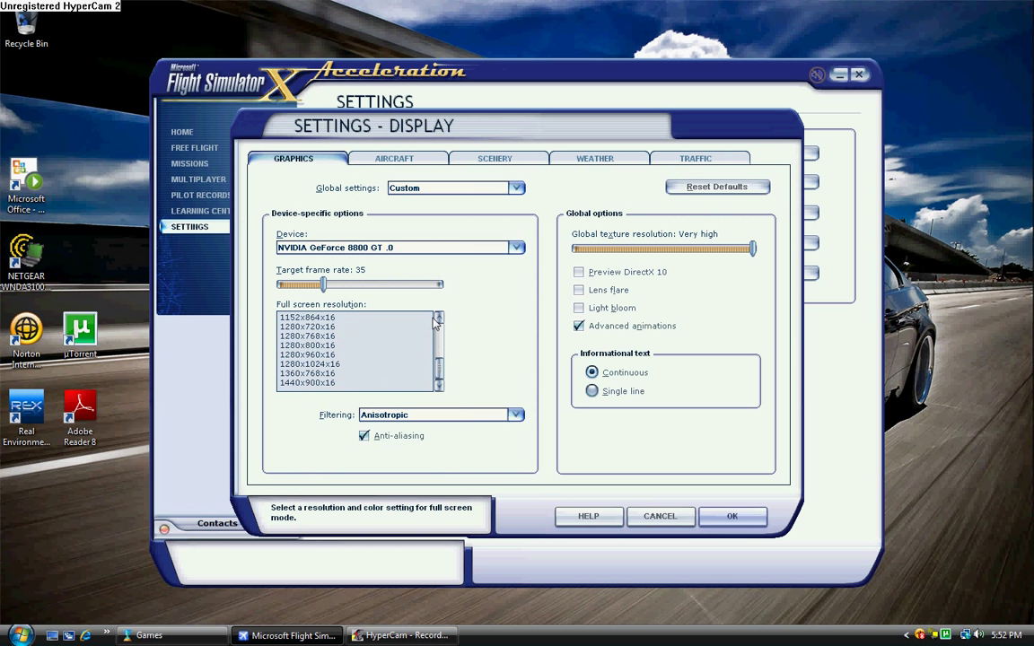
{"action": "scroll", "coordinate": [395, 328], "scroll_direction": "up", "scroll_amount": 4}
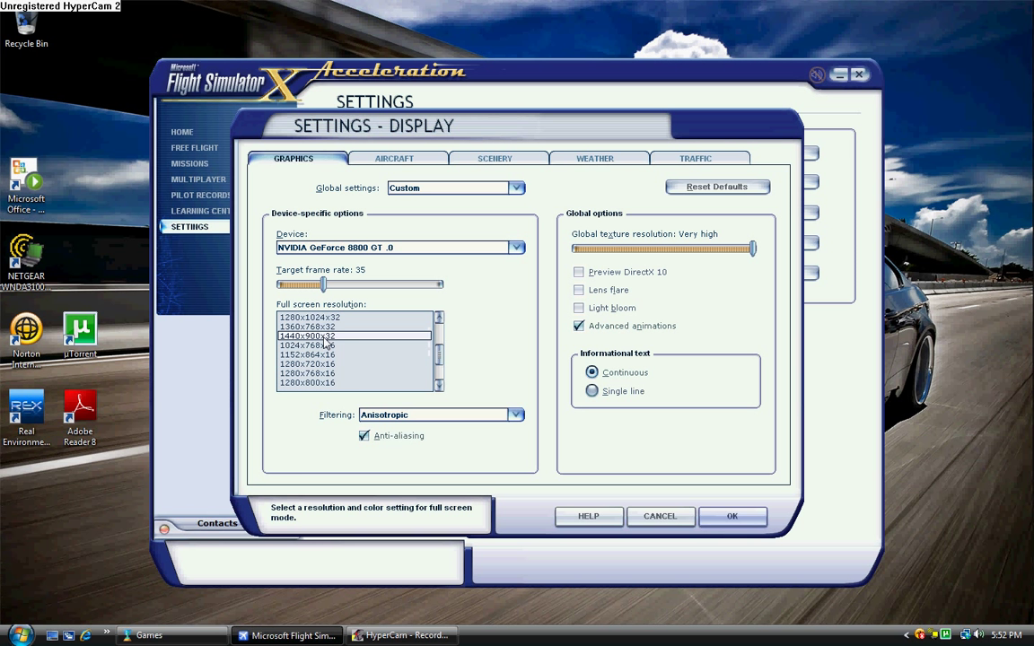
{"action": "scroll", "coordinate": [323, 323], "scroll_direction": "up", "scroll_amount": 2}
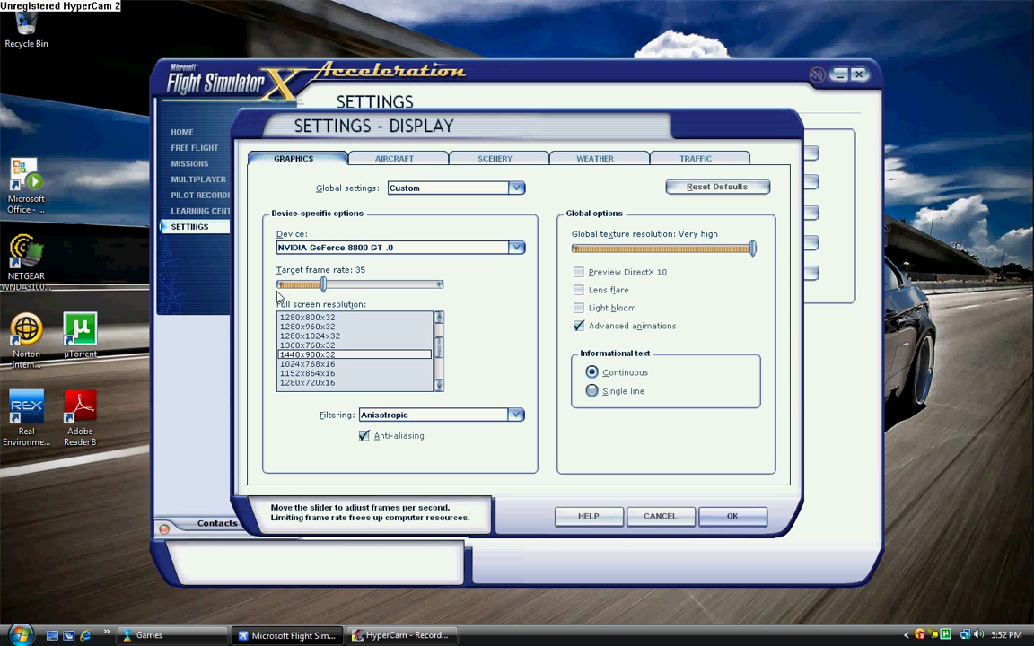
Step: Select Anisotropic filtering and set the global texture resolution to High and back to Very high
{"action": "left_click", "coordinate": [377, 415]}
{"action": "left_click", "coordinate": [386, 458]}
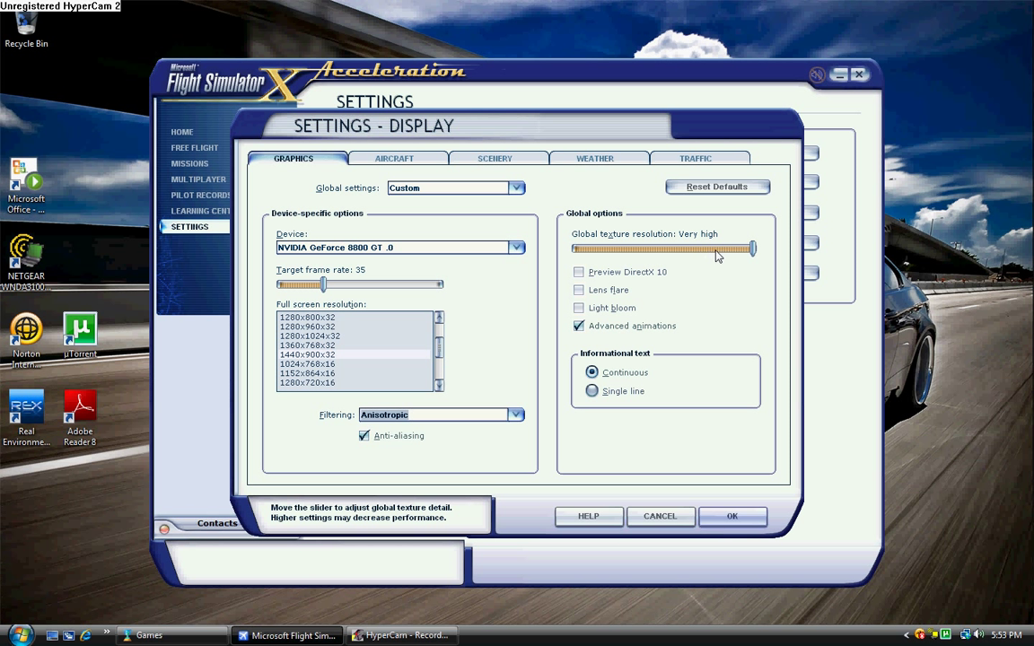
{"action": "left_click", "coordinate": [716, 250]}
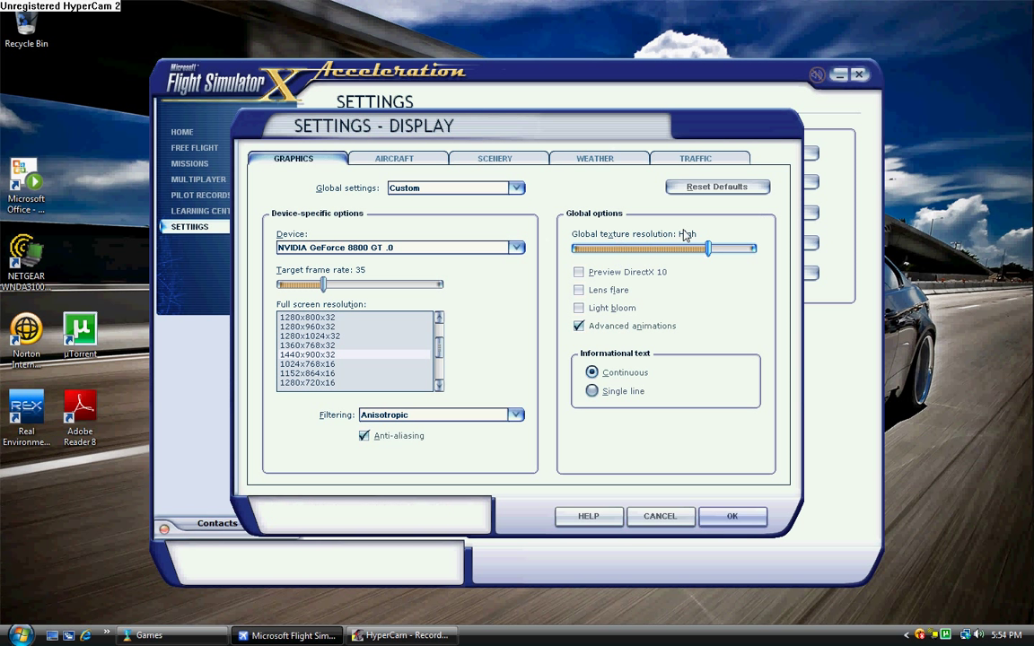
{"action": "left_click", "coordinate": [732, 250]}
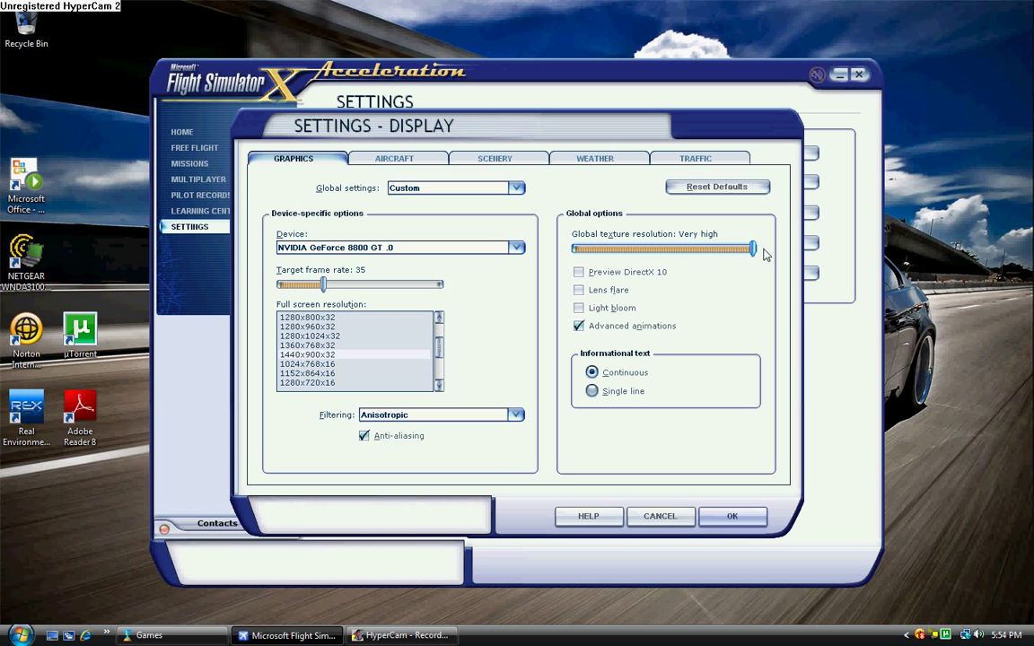
Step: In the aircraft display settings, try self-shadows on and ground shadows off, restore both, and keep the 2-D panel transparency at 0
{"action": "left_click", "coordinate": [406, 159]}
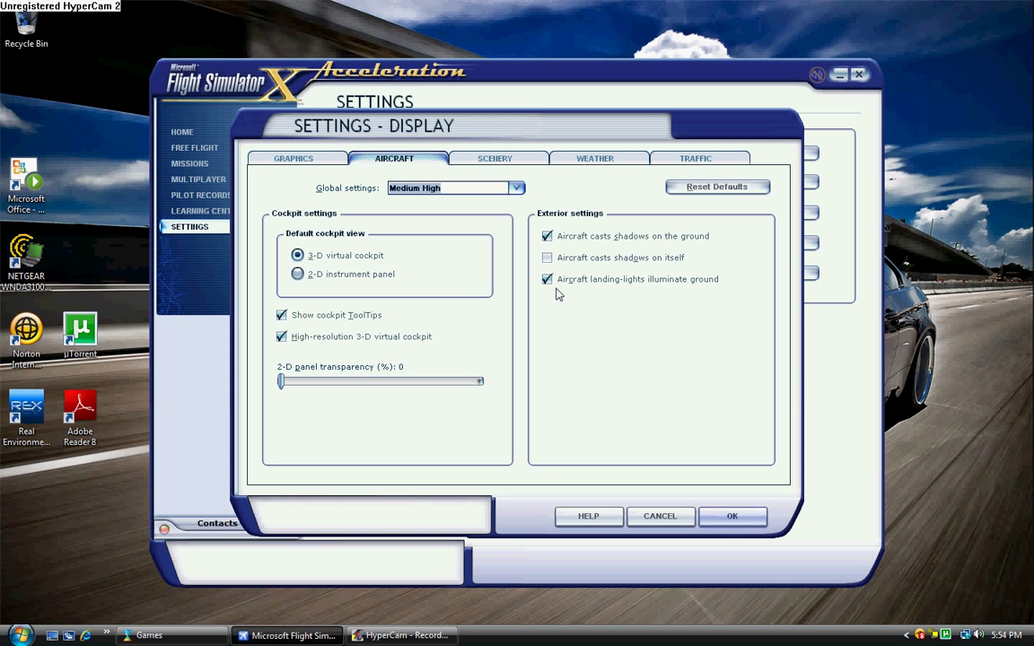
{"action": "left_click", "coordinate": [548, 258]}
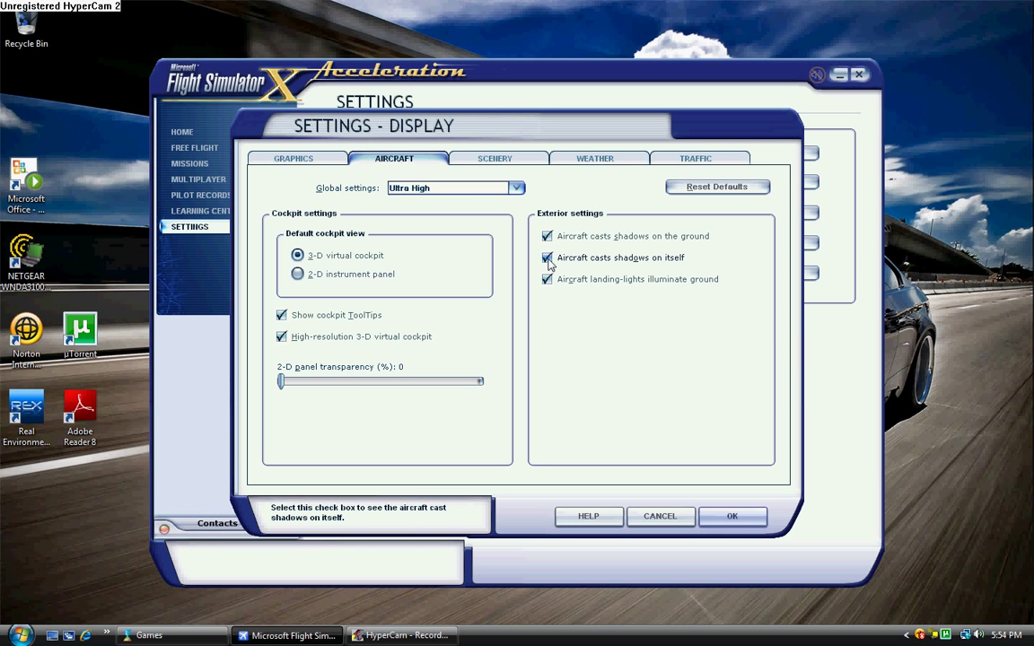
{"action": "left_click", "coordinate": [548, 258]}
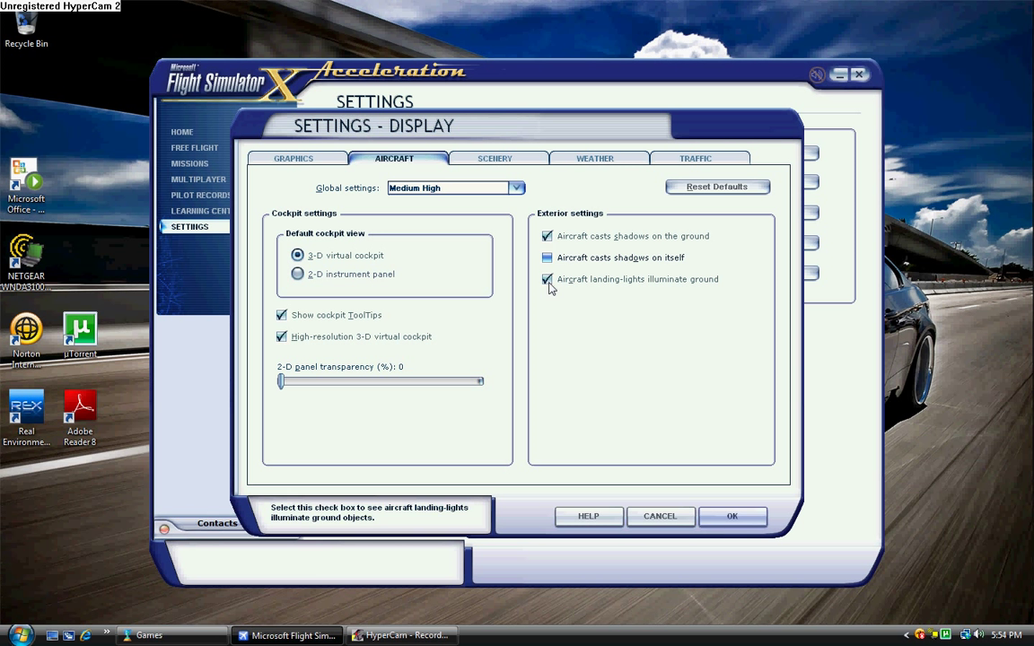
{"action": "left_click", "coordinate": [606, 236]}
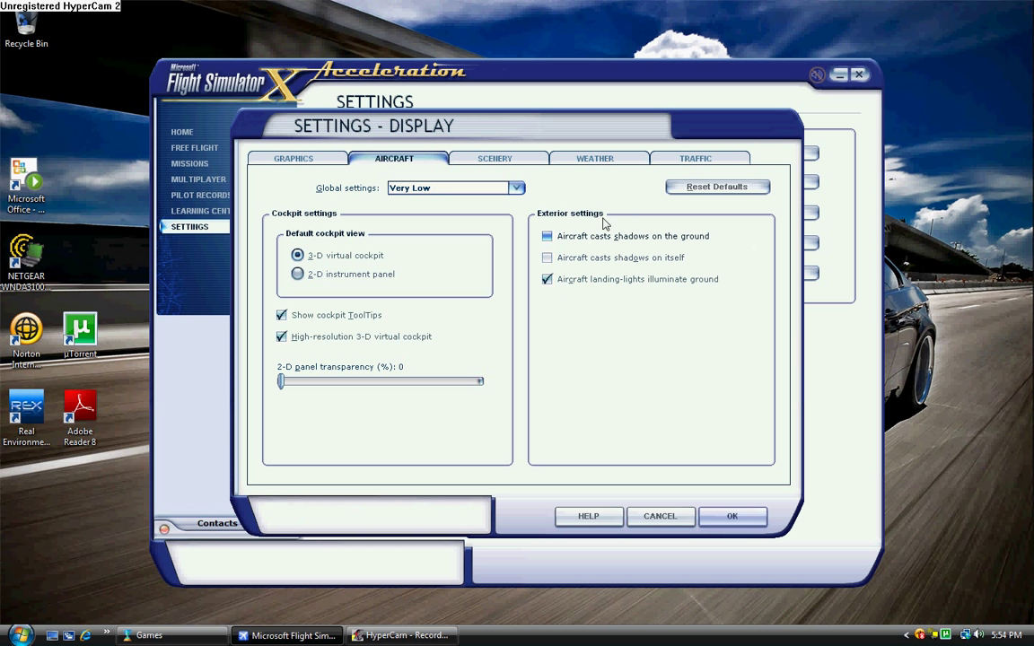
{"action": "left_click", "coordinate": [548, 237]}
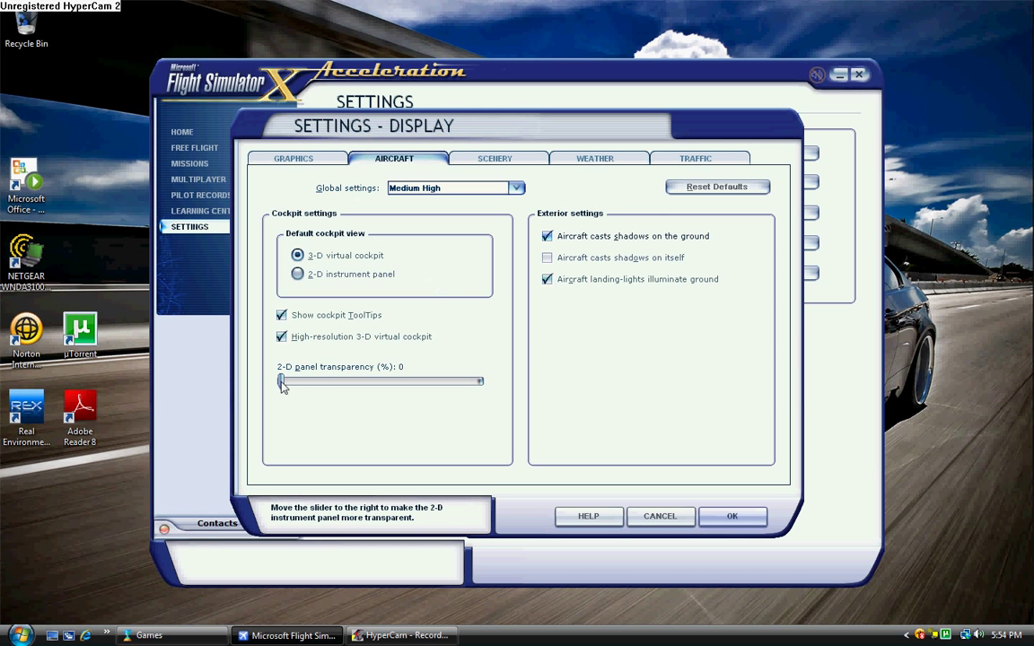
{"action": "left_click_drag", "start_coordinate": [281, 386], "coordinate": [108, 395]}
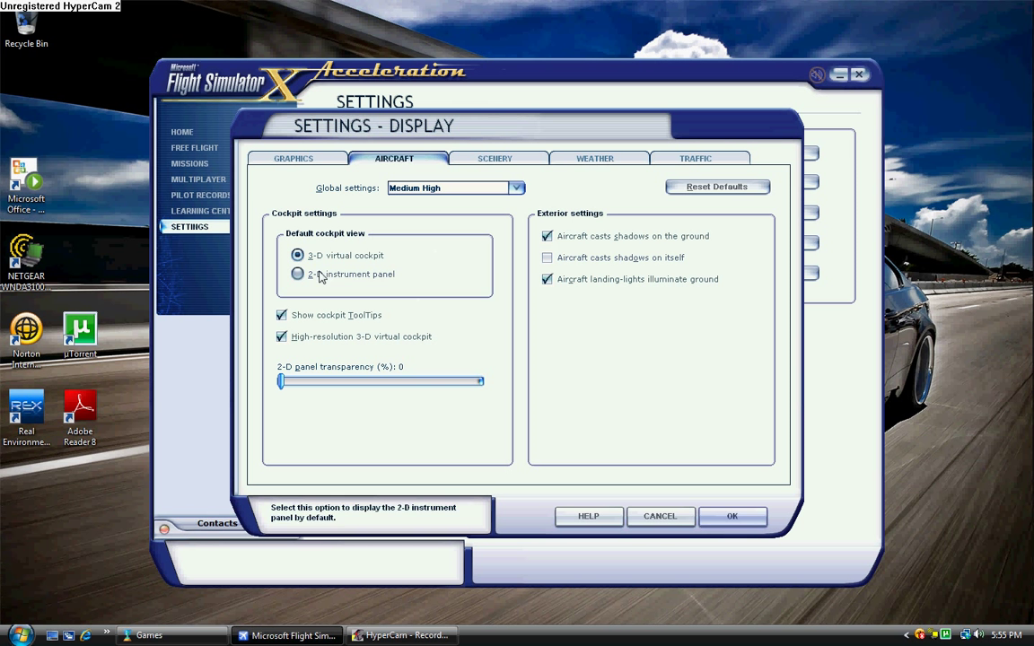
Step: Apply the Ultra High global preset to the scenery display settings
{"action": "left_click", "coordinate": [495, 159]}
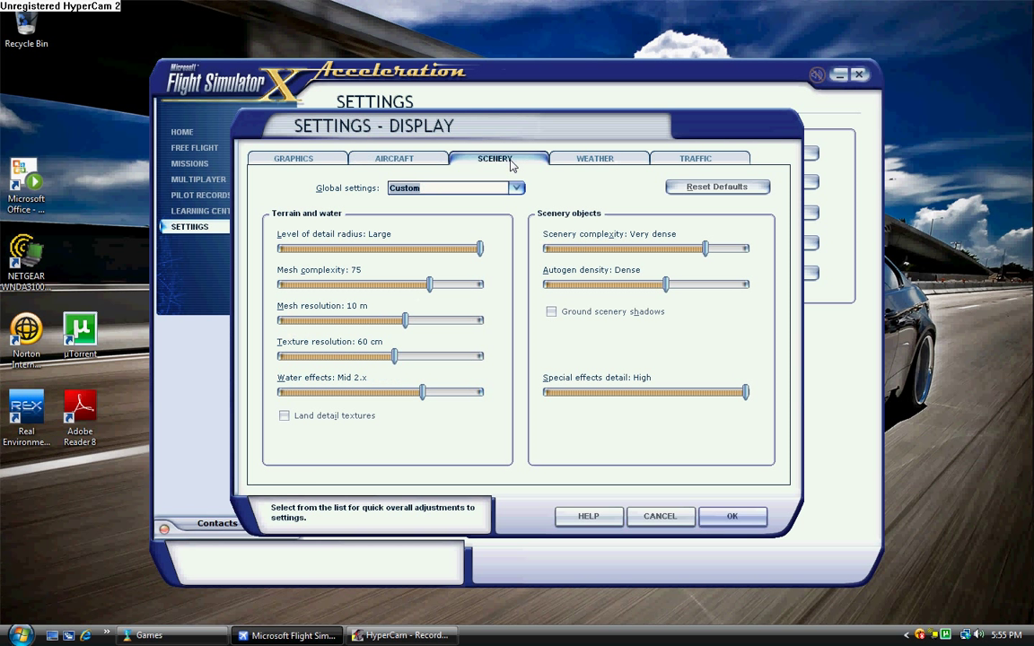
{"action": "left_click", "coordinate": [464, 191]}
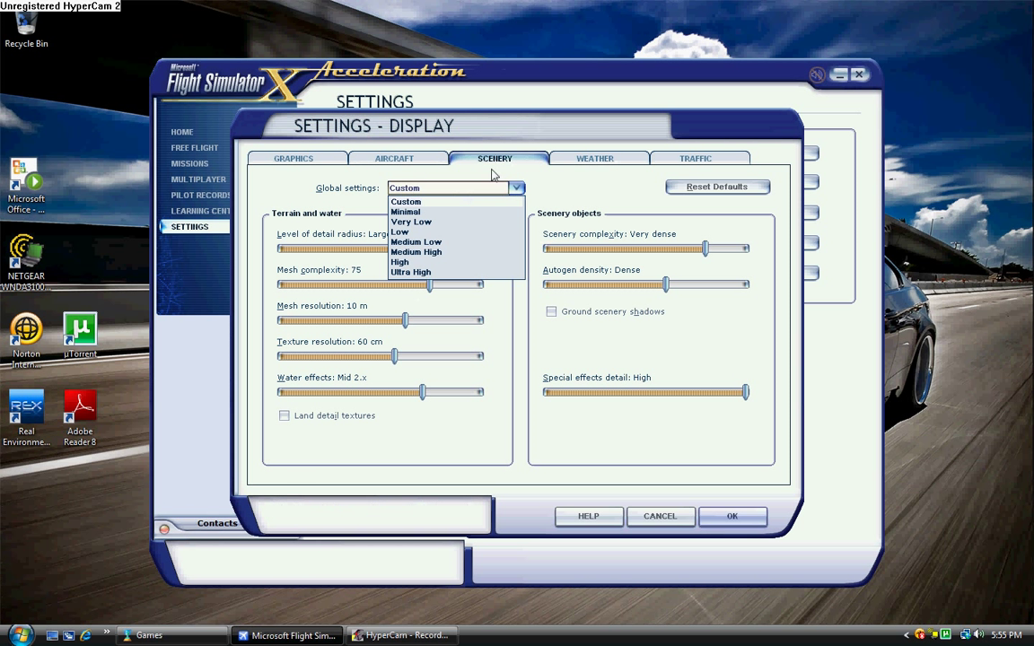
{"action": "left_click", "coordinate": [611, 210]}
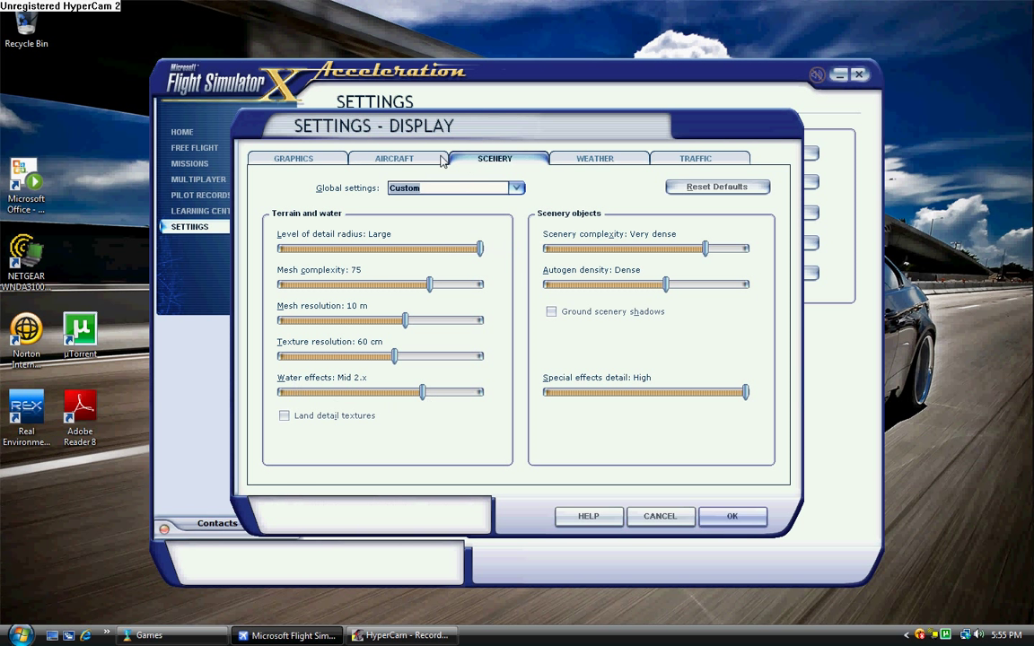
{"action": "left_click", "coordinate": [432, 188]}
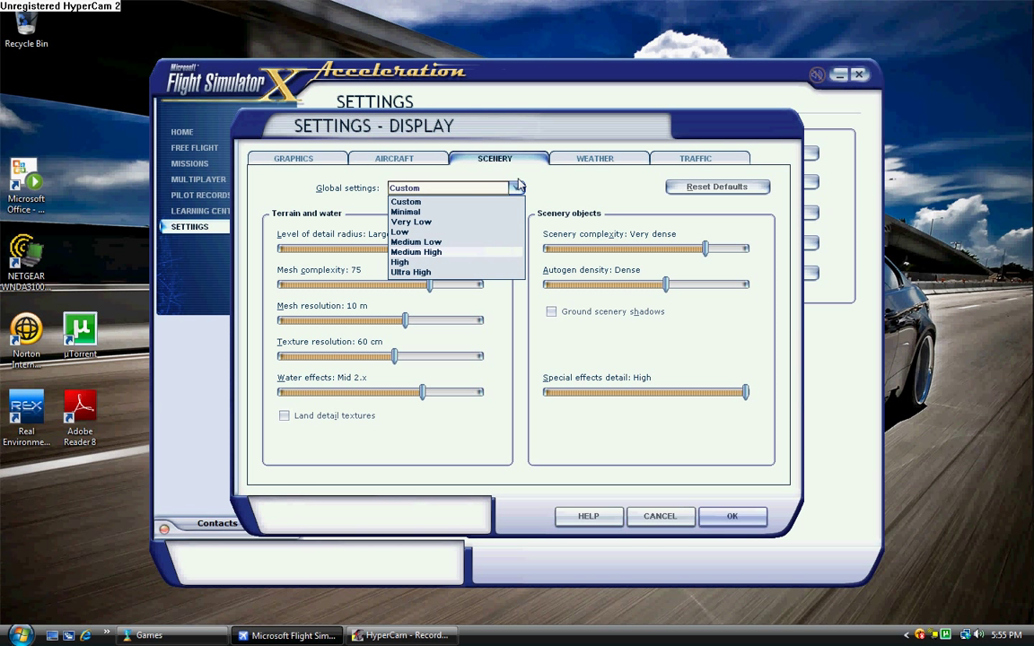
{"action": "left_click", "coordinate": [438, 273]}
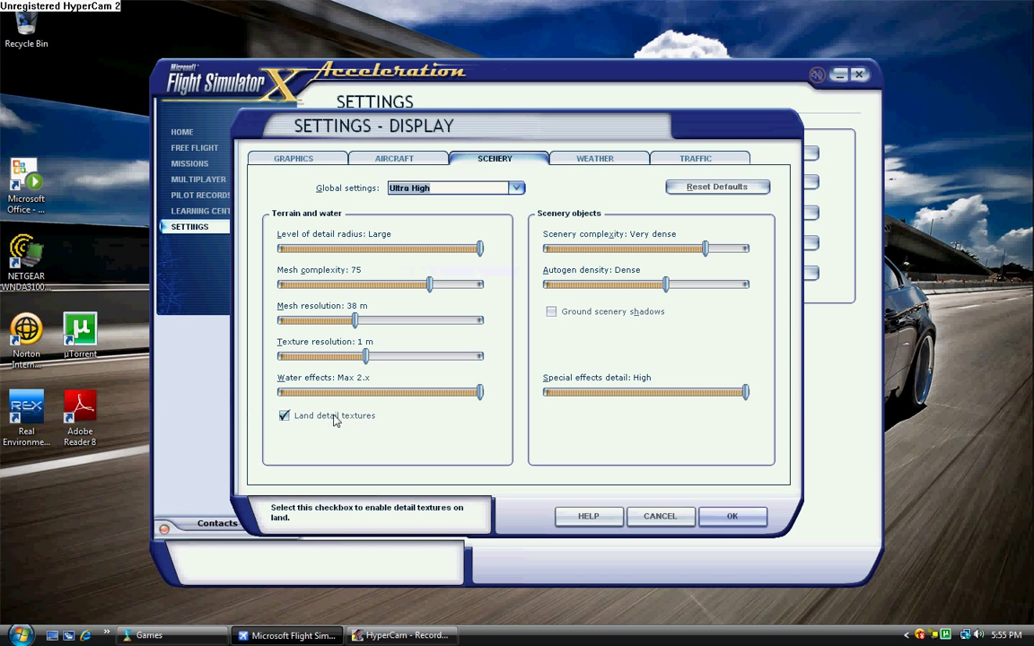
Step: Turn off land detail textures and set the water effects to Mid 2.x
{"action": "left_click", "coordinate": [284, 418]}
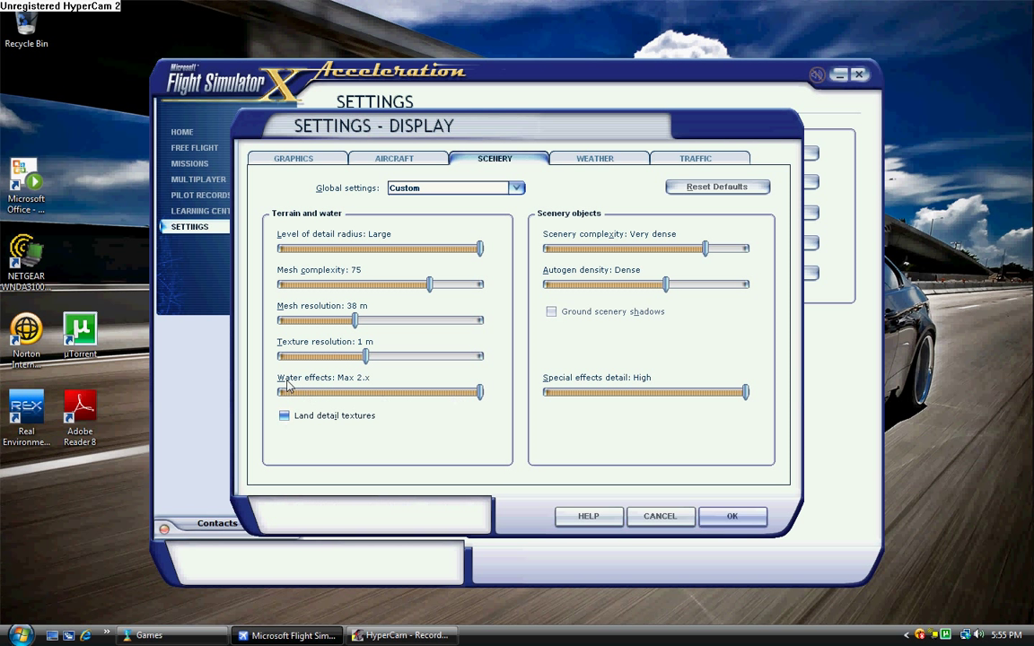
{"action": "left_click", "coordinate": [481, 395]}
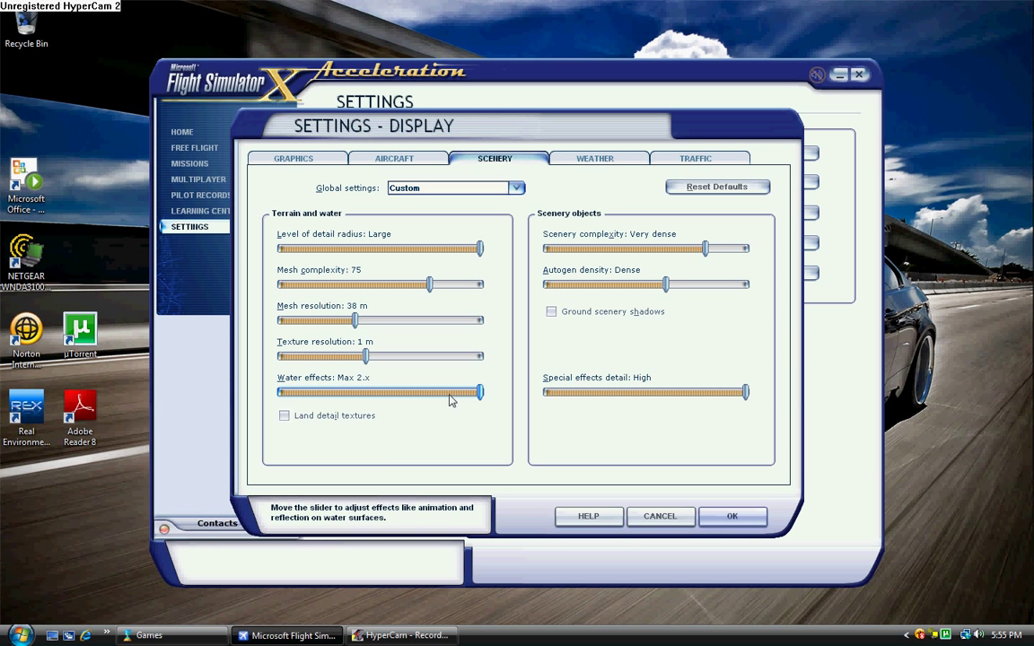
{"action": "left_click_drag", "start_coordinate": [480, 395], "coordinate": [436, 405]}
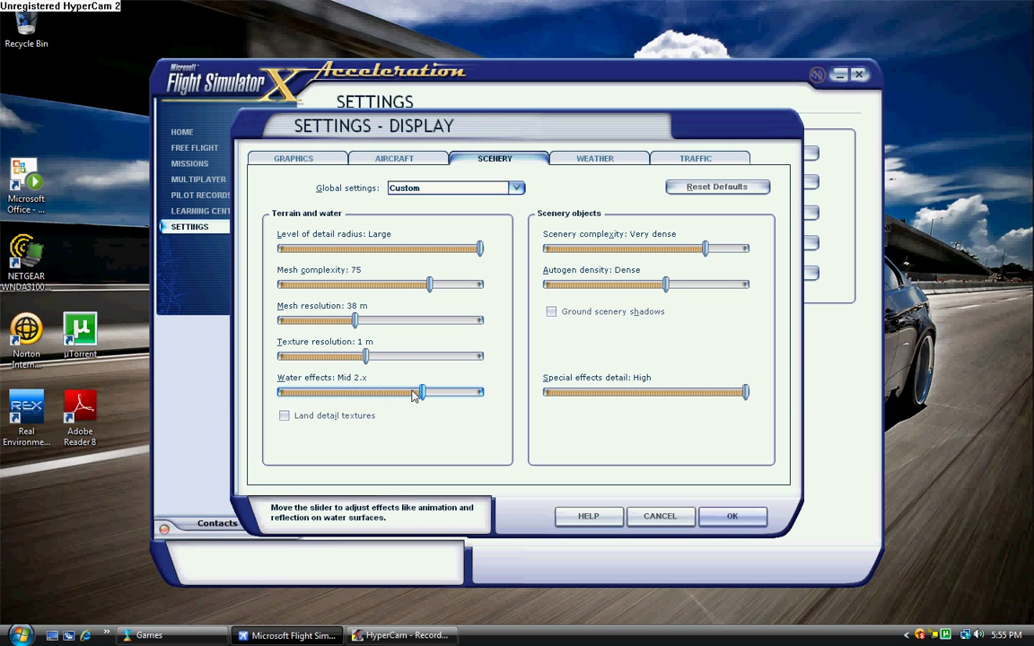
{"action": "left_click_drag", "start_coordinate": [413, 396], "coordinate": [348, 400]}
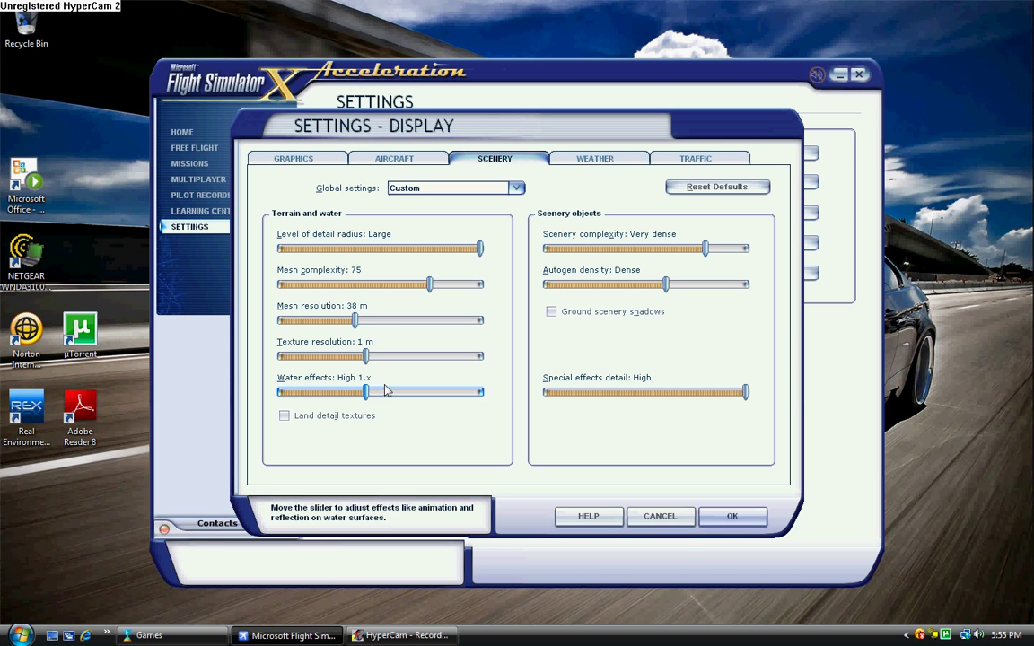
{"action": "left_click_drag", "start_coordinate": [364, 392], "coordinate": [422, 395]}
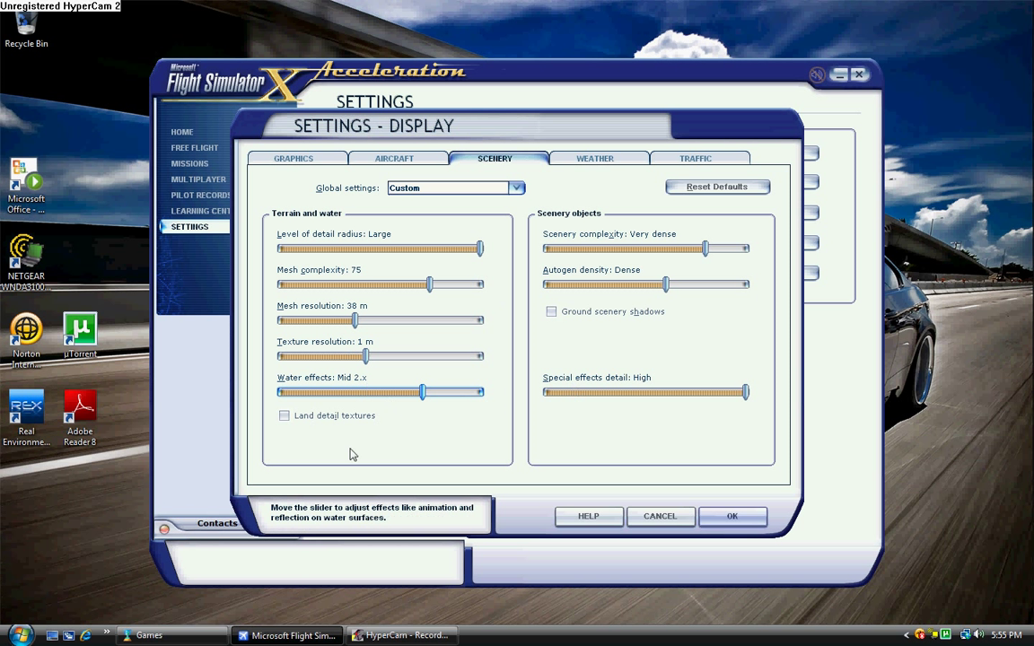
Step: Set the terrain mesh resolution to 19 m and the texture resolution to 60 cm
{"action": "left_click", "coordinate": [354, 323]}
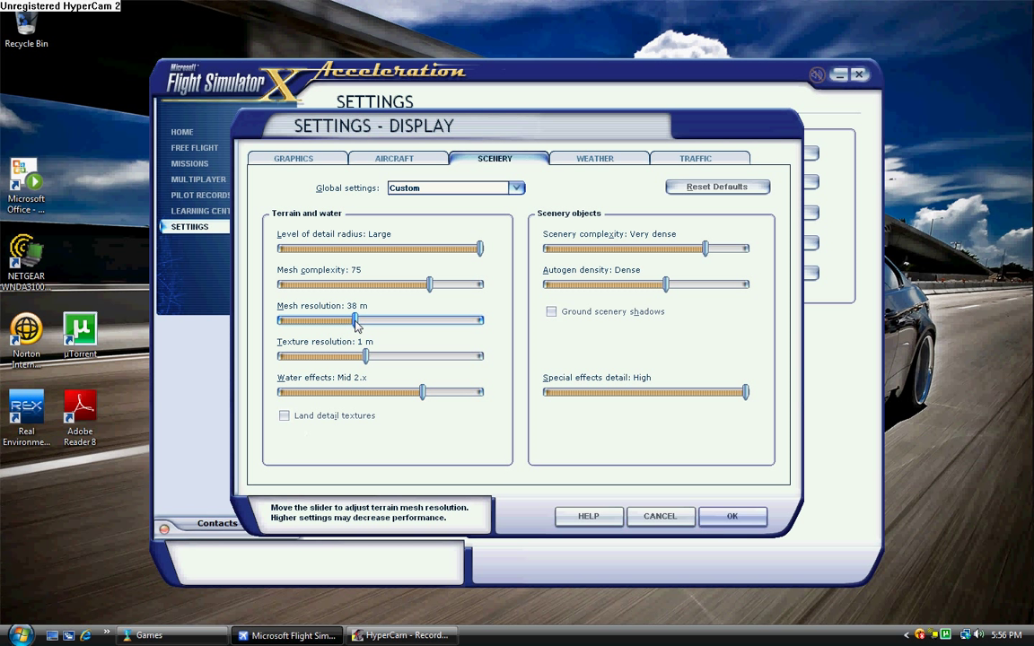
{"action": "left_click_drag", "start_coordinate": [369, 326], "coordinate": [375, 326]}
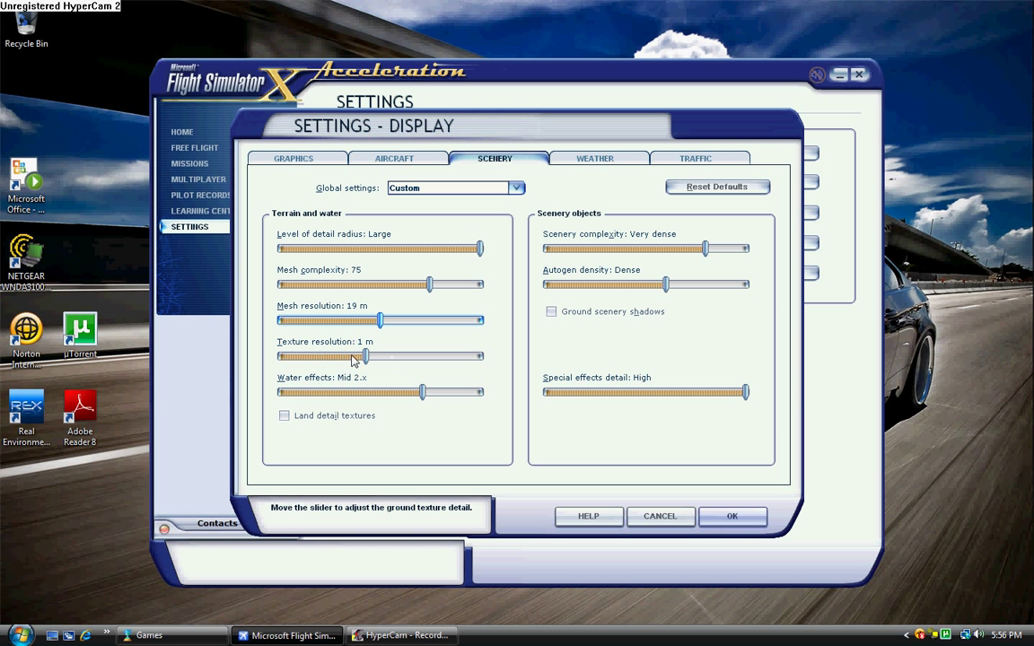
{"action": "left_click_drag", "start_coordinate": [366, 356], "coordinate": [384, 370]}
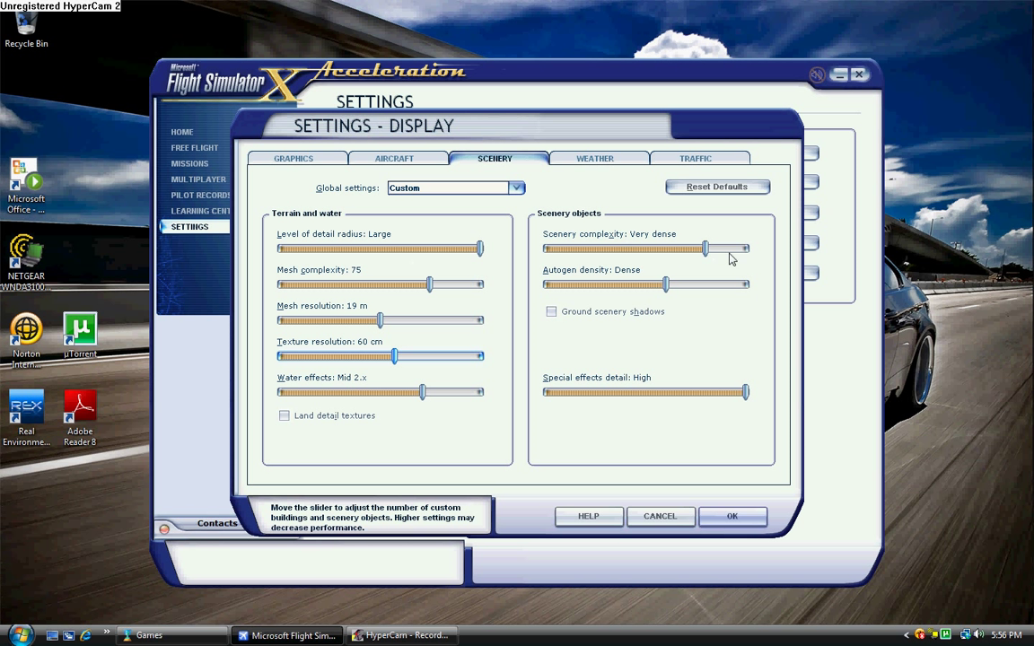
Step: Try Extremely dense scenery complexity and Medium special effects detail, returning them to Very dense and High
{"action": "left_click_drag", "start_coordinate": [706, 253], "coordinate": [745, 251]}
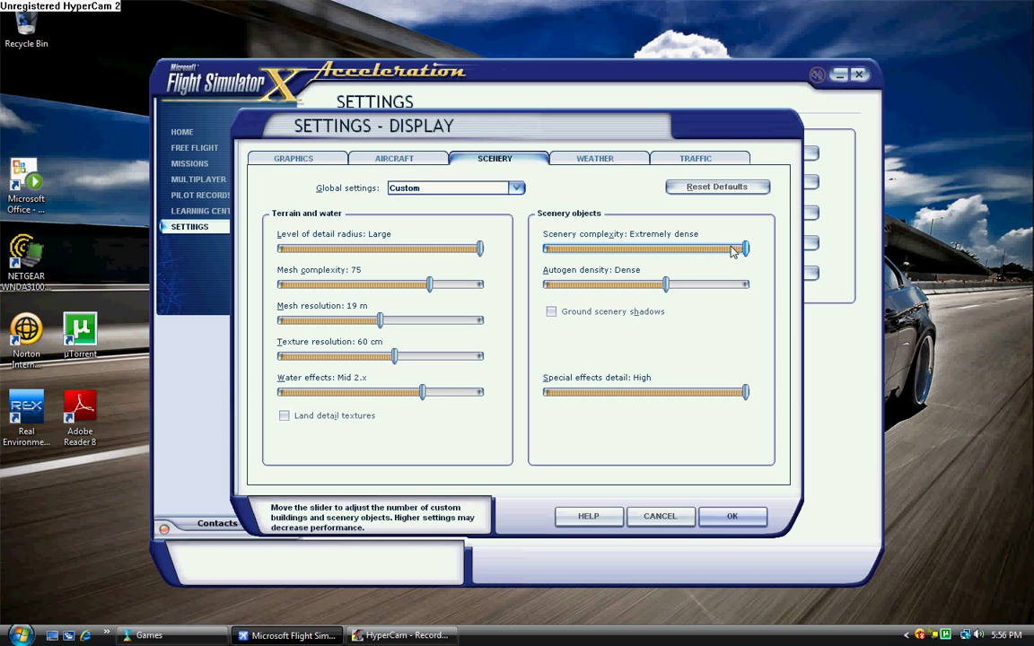
{"action": "left_click", "coordinate": [646, 249]}
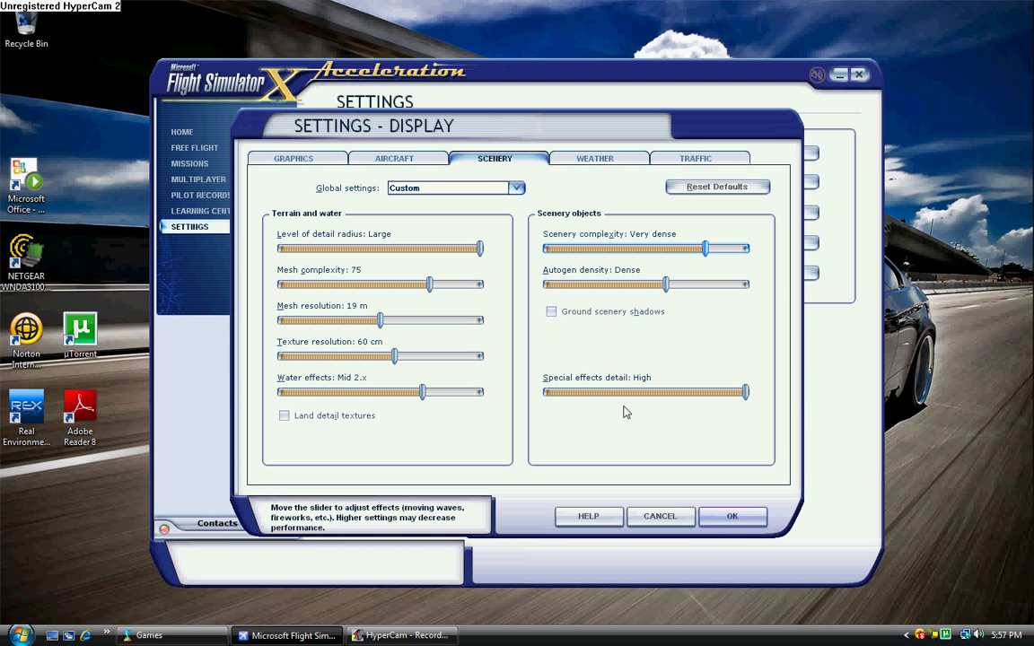
{"action": "left_click", "coordinate": [667, 398]}
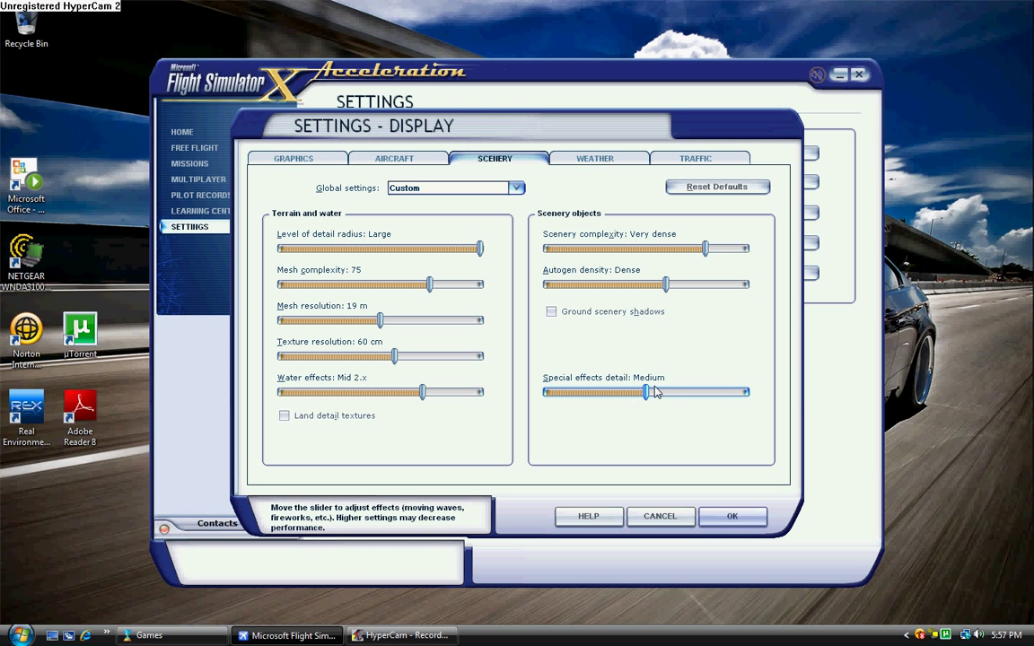
{"action": "left_click", "coordinate": [729, 409]}
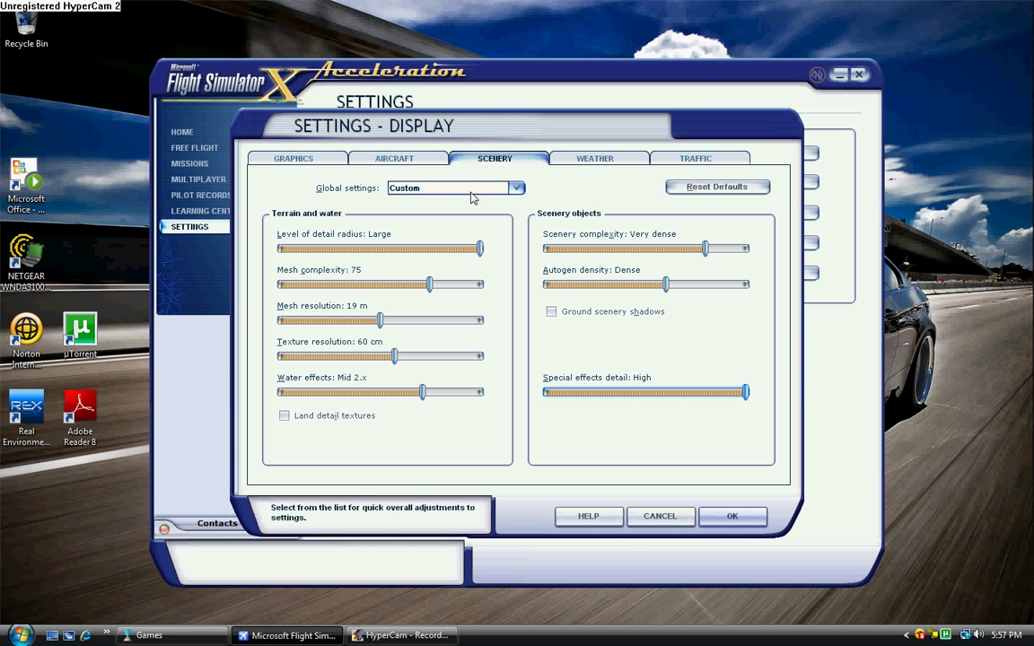
Step: Try the Medium Low and Low global presets for the scenery settings
{"action": "left_click", "coordinate": [438, 188]}
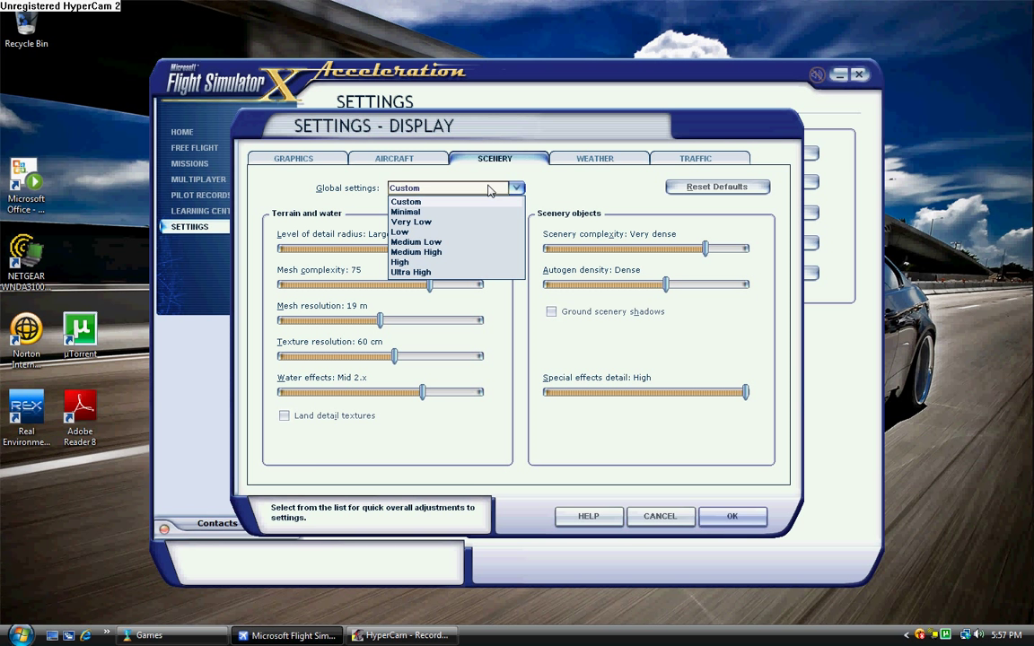
{"action": "left_click", "coordinate": [420, 242]}
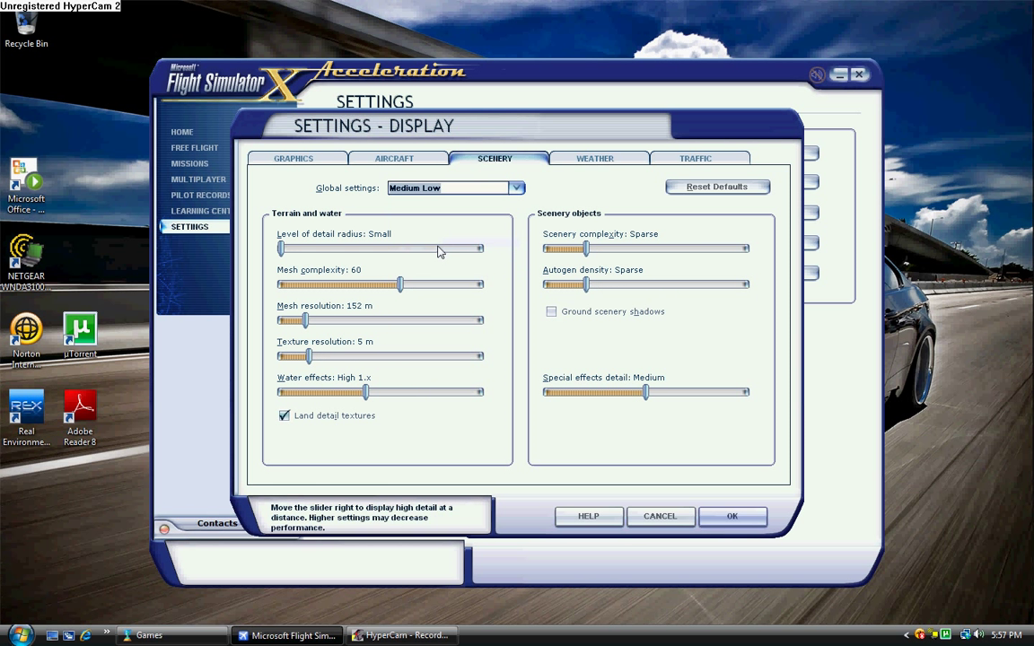
{"action": "left_click", "coordinate": [443, 190]}
{"action": "left_click", "coordinate": [400, 232]}
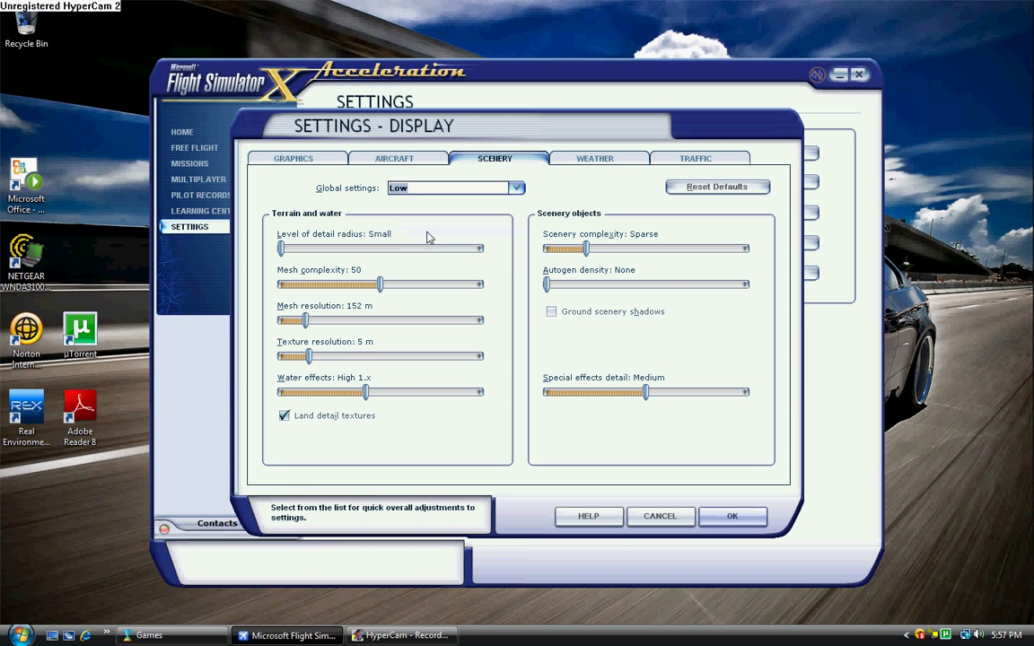
Step: Apply the Ultra High scenery preset and set the level of detail radius to Medium
{"action": "left_click", "coordinate": [440, 188]}
{"action": "left_click", "coordinate": [422, 272]}
{"action": "left_click", "coordinate": [377, 250]}
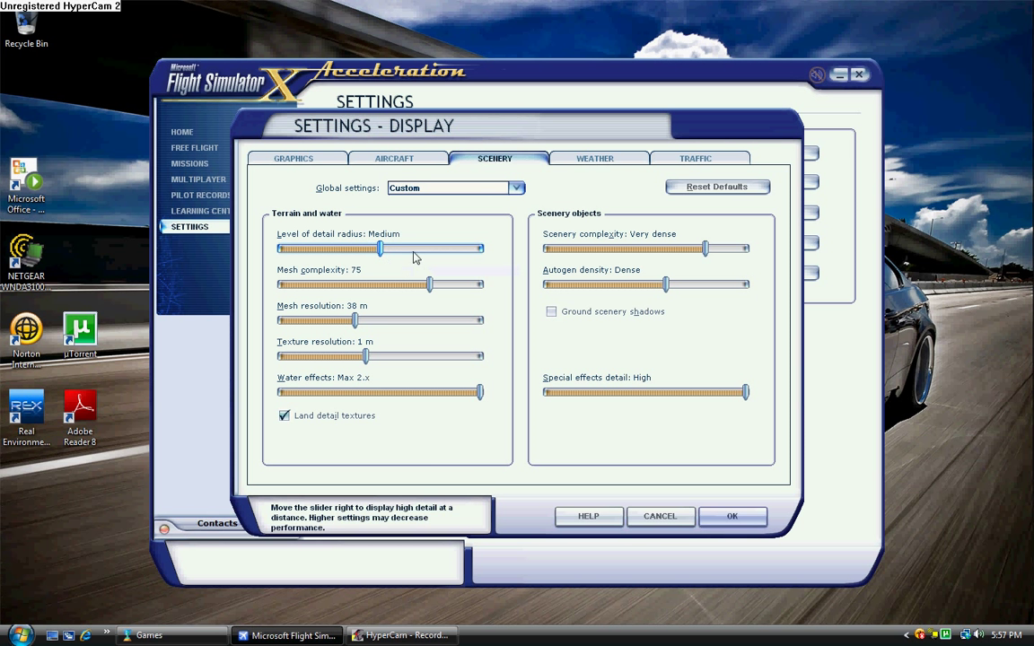
Step: Try mesh complexity 50, mesh resolution 76 m, texture resolution 2 m, water effects High 1.x, scenery complexity Dense and special effects detail Medium
{"action": "left_click", "coordinate": [343, 285]}
{"action": "left_click", "coordinate": [331, 321]}
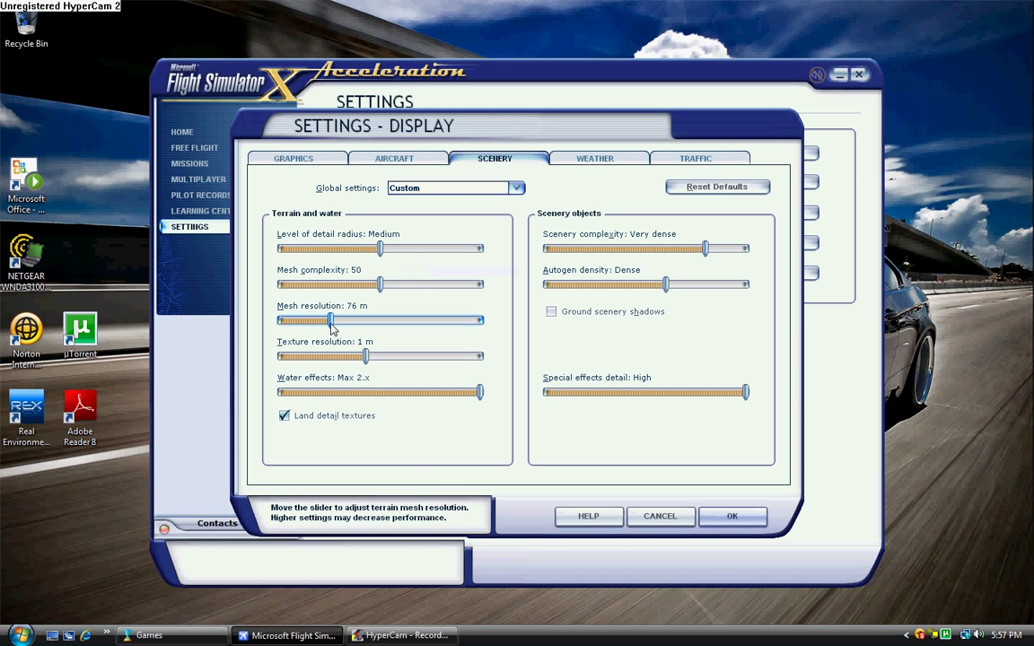
{"action": "left_click", "coordinate": [337, 357]}
{"action": "left_click", "coordinate": [366, 392]}
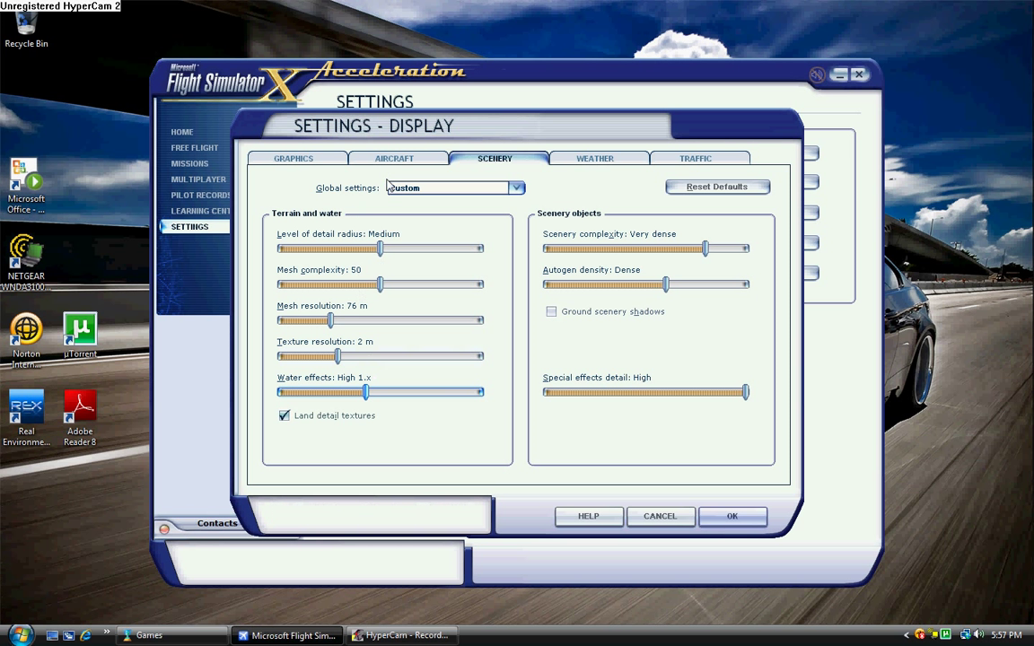
{"action": "left_click", "coordinate": [668, 249]}
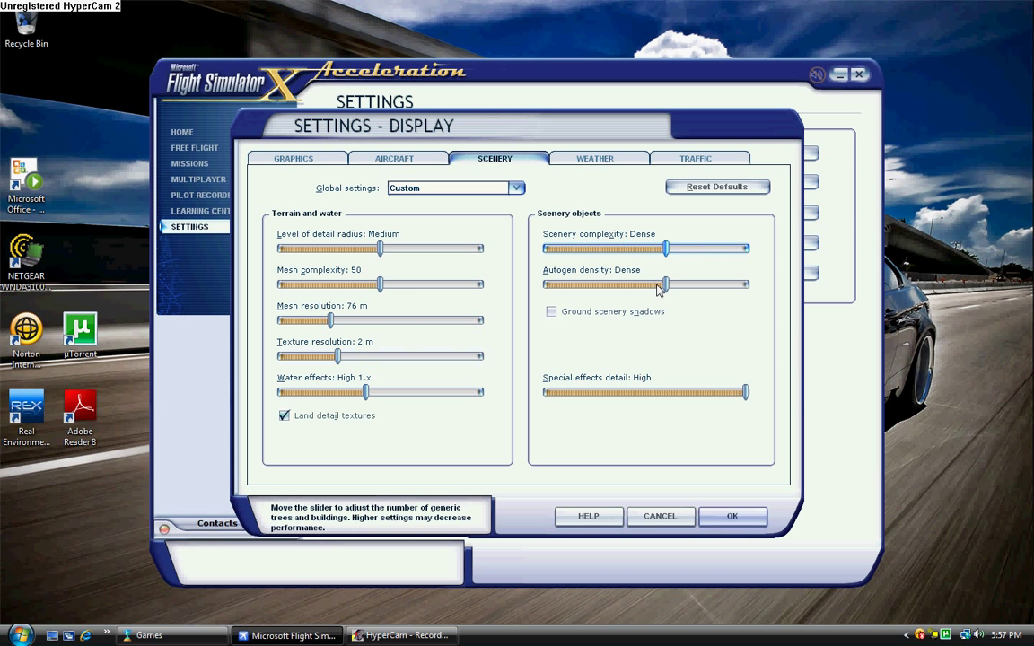
{"action": "left_click", "coordinate": [703, 393]}
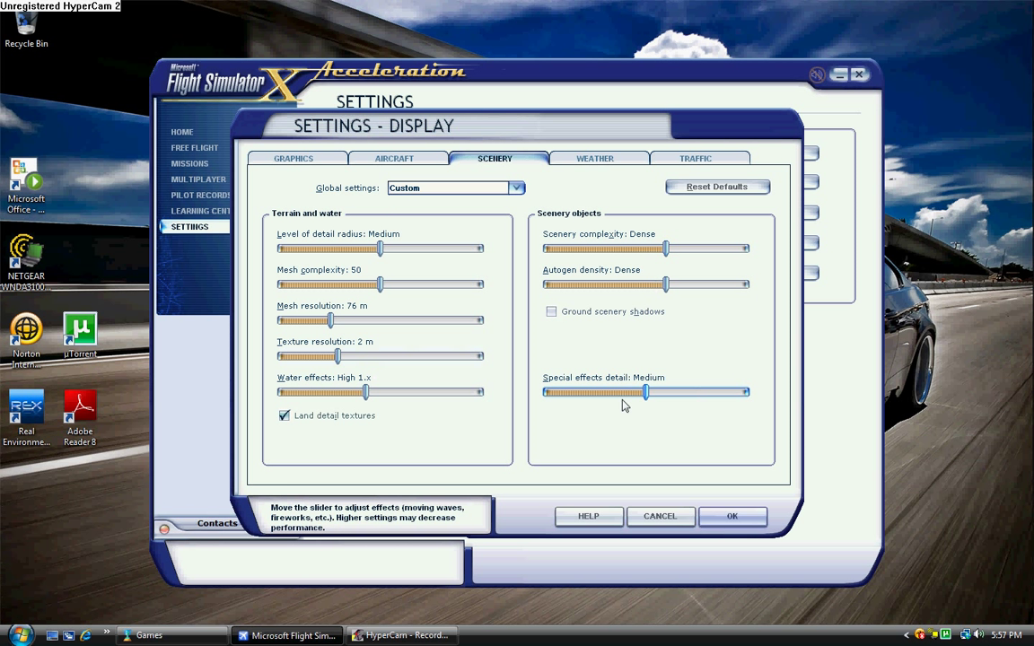
Step: Reapply the Ultra High scenery preset, set mesh resolution 19 m, texture resolution 60 cm and water effects Mid 2.x, and disable land detail textures
{"action": "left_click", "coordinate": [454, 188]}
{"action": "left_click", "coordinate": [422, 276]}
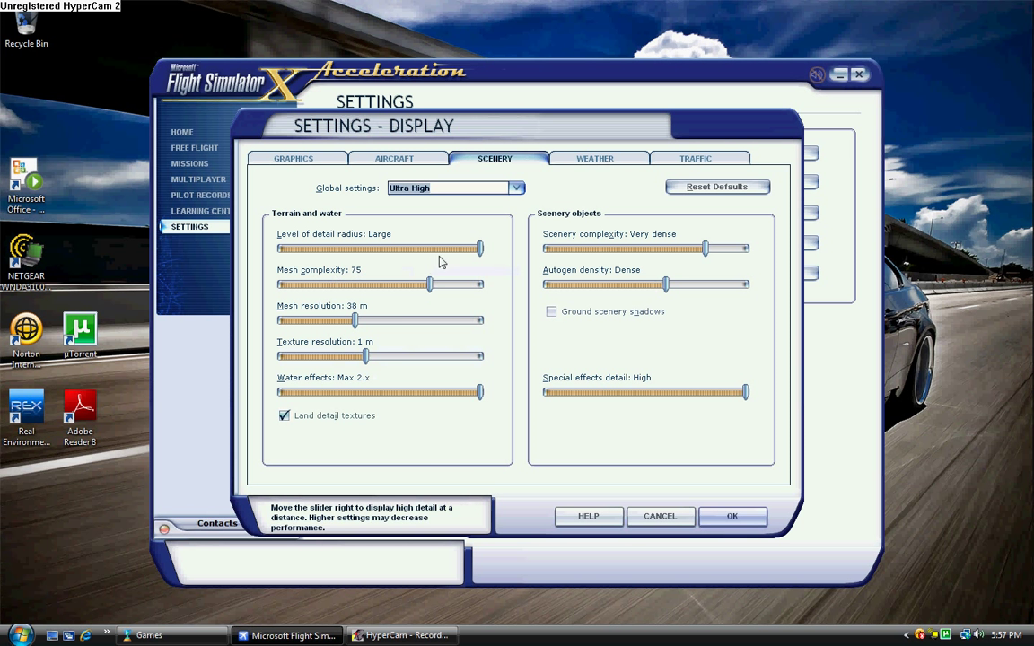
{"action": "left_click", "coordinate": [388, 321]}
{"action": "left_click", "coordinate": [402, 356]}
{"action": "left_click", "coordinate": [424, 392]}
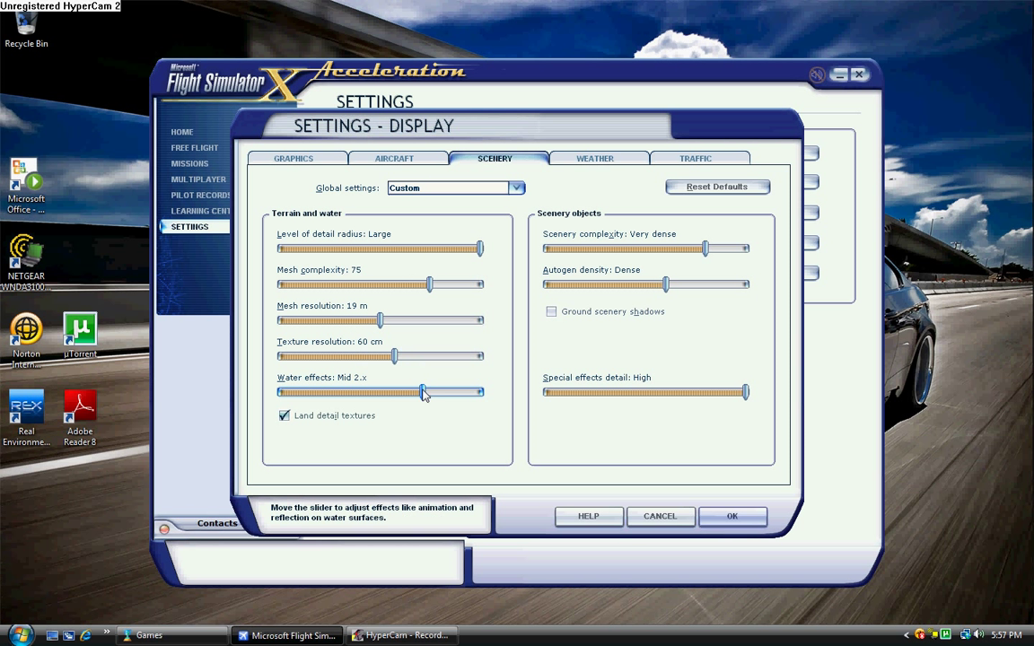
{"action": "left_click", "coordinate": [285, 416]}
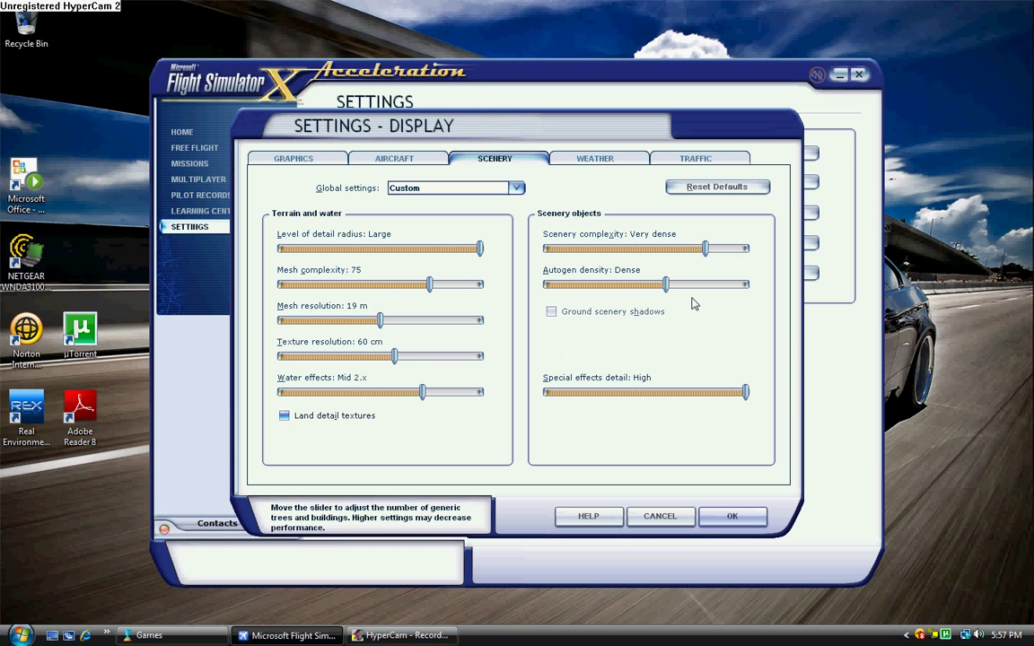
Step: In the weather settings, try cloud draw distances of 110 mi and 60 mi, return to 70 mi, and review the thermal visualization options
{"action": "left_click", "coordinate": [555, 155]}
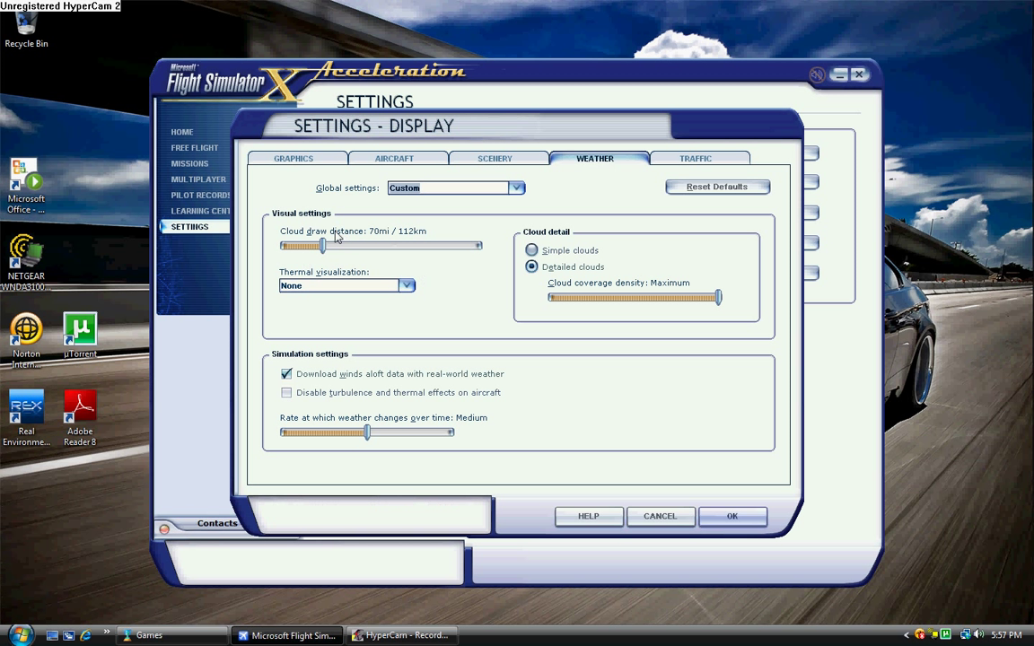
{"action": "left_click_drag", "start_coordinate": [322, 246], "coordinate": [458, 252]}
{"action": "left_click", "coordinate": [457, 249]}
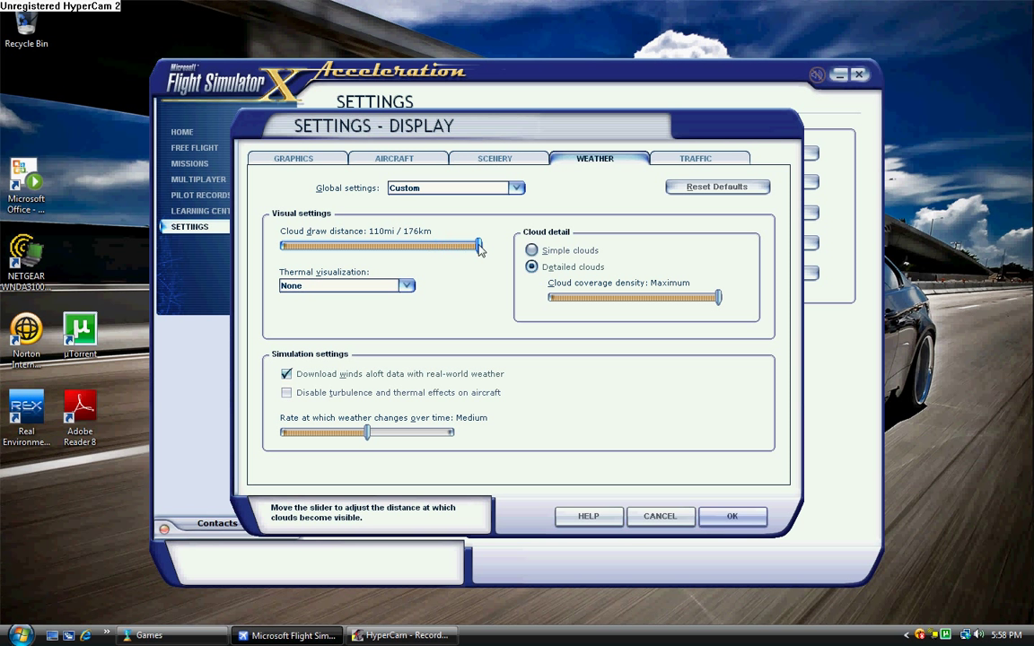
{"action": "mouse_move", "coordinate": [294, 252]}
{"action": "left_mouse_down"}
{"action": "mouse_move", "coordinate": [284, 249]}
{"action": "mouse_move", "coordinate": [324, 250]}
{"action": "mouse_move", "coordinate": [284, 250]}
{"action": "left_mouse_up"}
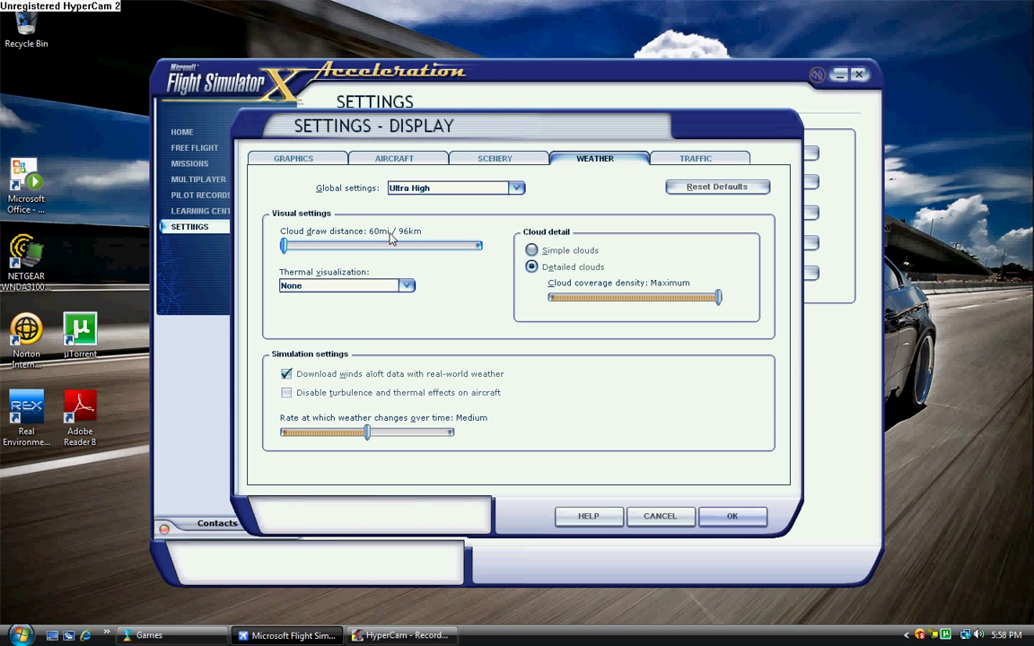
{"action": "left_click", "coordinate": [305, 246]}
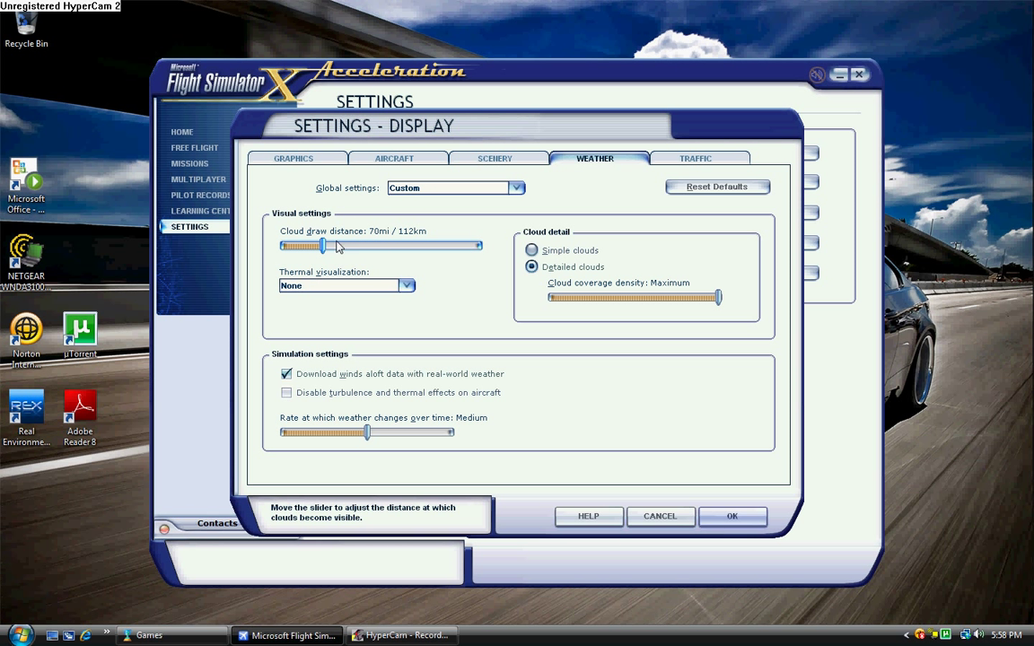
{"action": "left_click", "coordinate": [406, 286]}
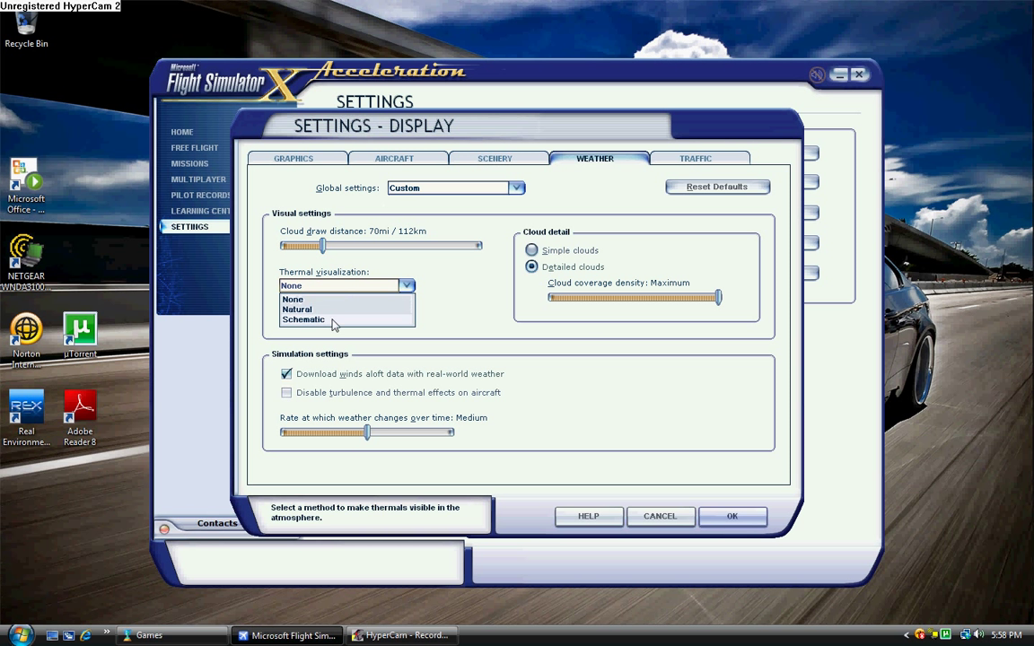
{"action": "left_click", "coordinate": [410, 286]}
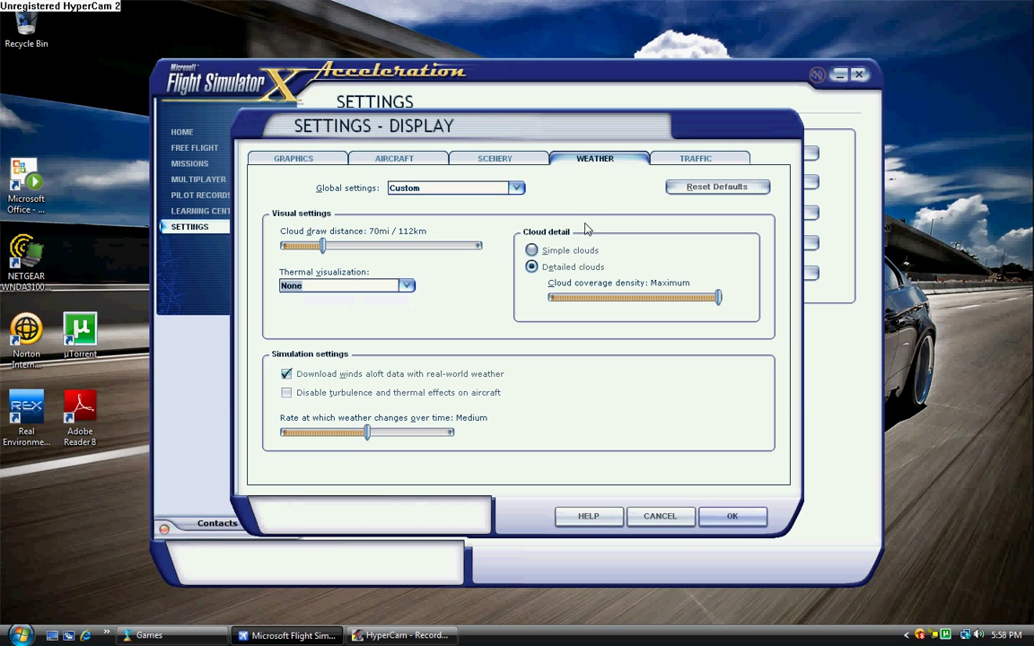
Step: Try simple clouds and a slower rate of weather change, returning them to Detailed clouds and Medium
{"action": "left_click", "coordinate": [533, 251]}
{"action": "left_click", "coordinate": [533, 266]}
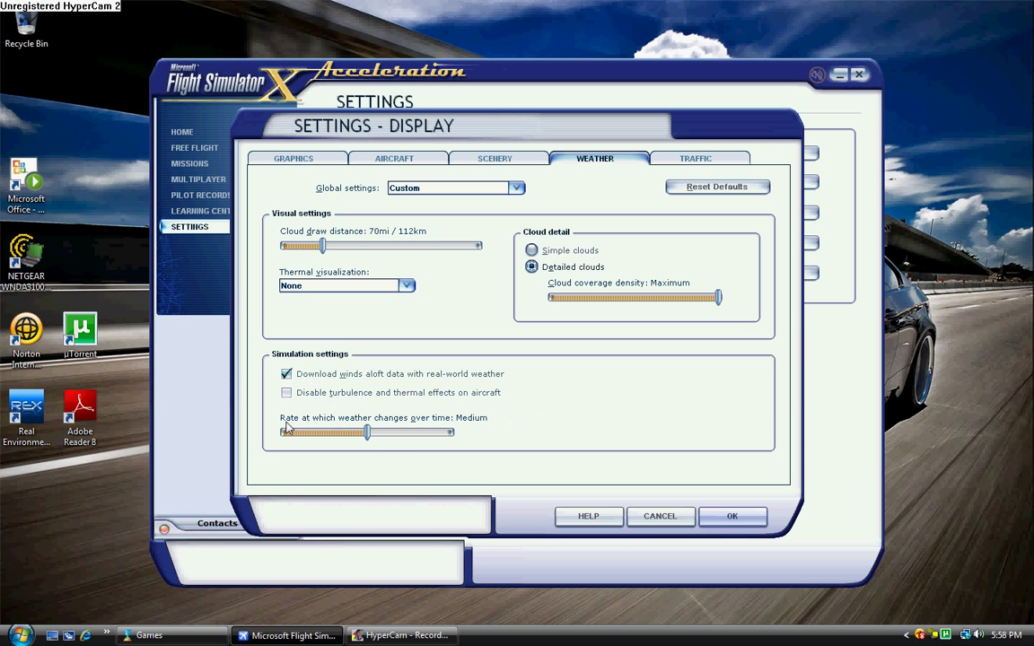
{"action": "left_click_drag", "start_coordinate": [368, 432], "coordinate": [283, 431]}
{"action": "left_click", "coordinate": [366, 434]}
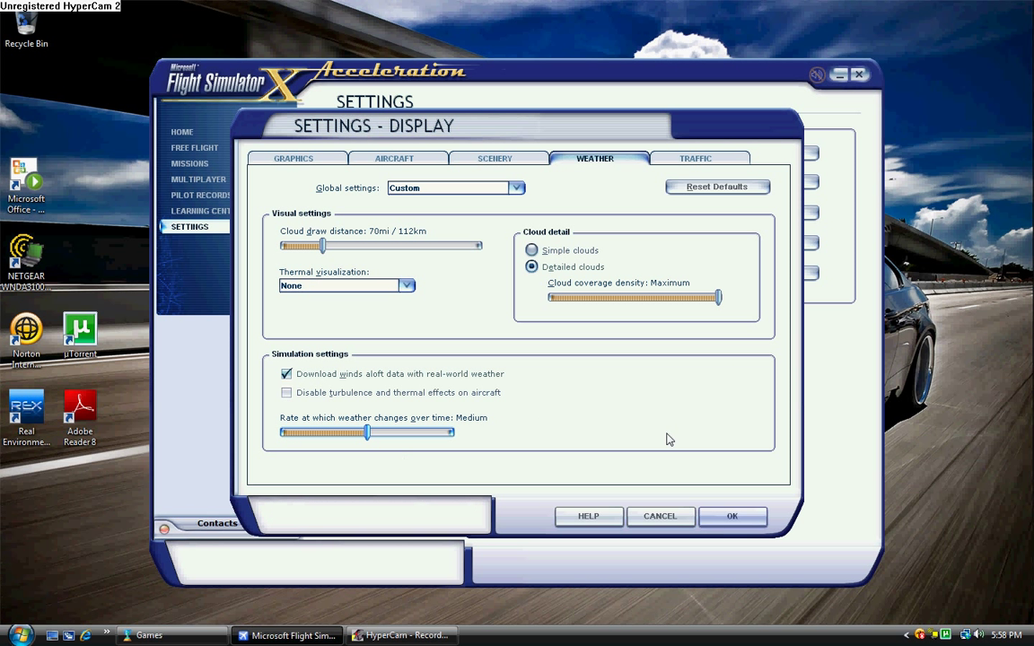
Step: In the traffic settings, try 100% airline traffic density, return it to 0 with airport vehicle density at Low, and accept the display settings
{"action": "left_click", "coordinate": [696, 159]}
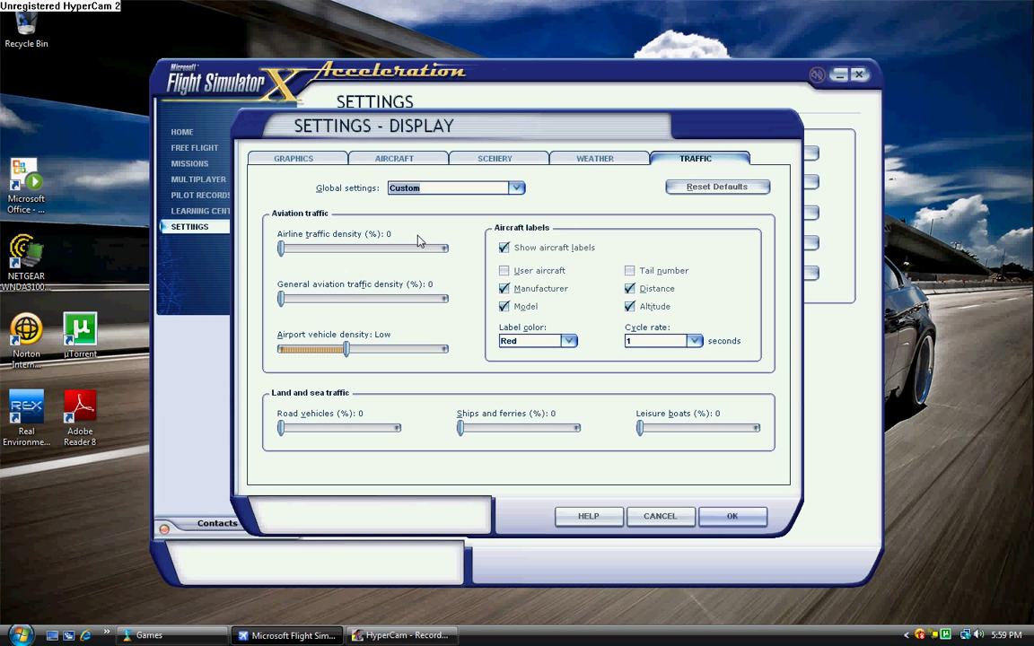
{"action": "left_click_drag", "start_coordinate": [280, 255], "coordinate": [468, 261]}
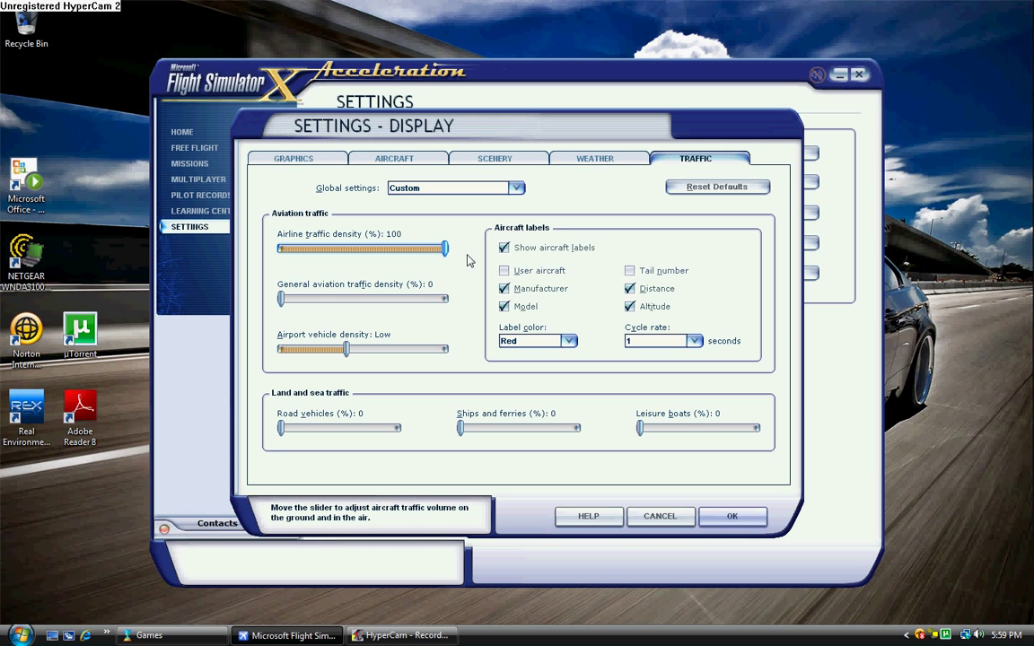
{"action": "left_click_drag", "start_coordinate": [465, 262], "coordinate": [244, 230]}
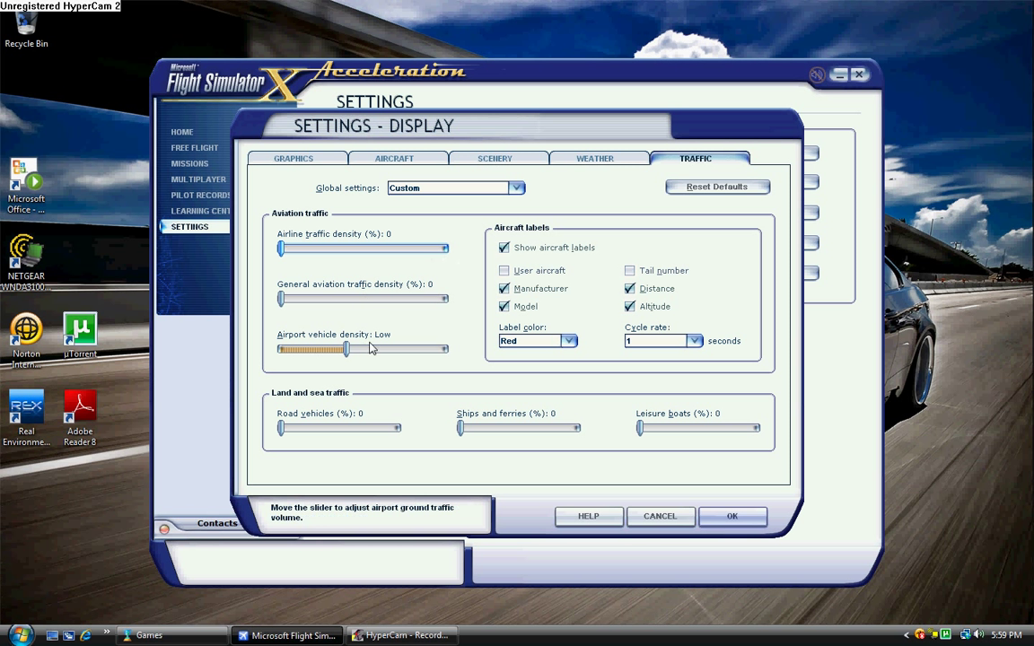
{"action": "mouse_move", "coordinate": [353, 356]}
{"action": "left_mouse_down"}
{"action": "mouse_move", "coordinate": [323, 351]}
{"action": "mouse_move", "coordinate": [362, 353]}
{"action": "left_mouse_up"}
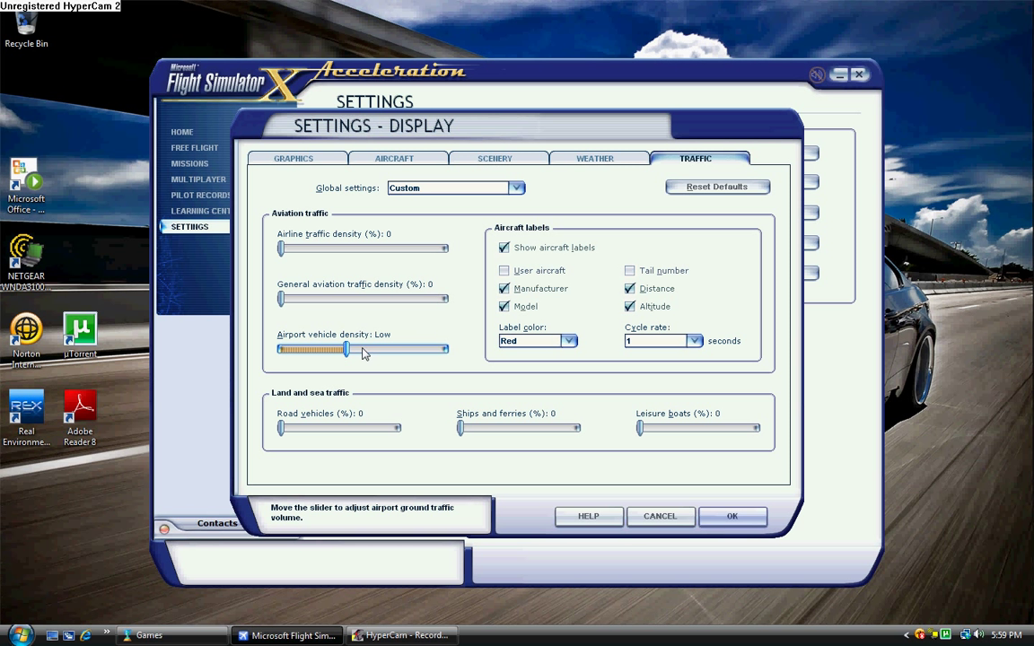
{"action": "mouse_move", "coordinate": [363, 354]}
{"action": "left_mouse_down"}
{"action": "mouse_move", "coordinate": [406, 352]}
{"action": "mouse_move", "coordinate": [349, 359]}
{"action": "mouse_move", "coordinate": [355, 353]}
{"action": "left_mouse_up"}
{"action": "left_click", "coordinate": [739, 525]}
Step: Check and accept the realism settings, and go to the free flight setup
{"action": "left_click", "coordinate": [765, 215]}
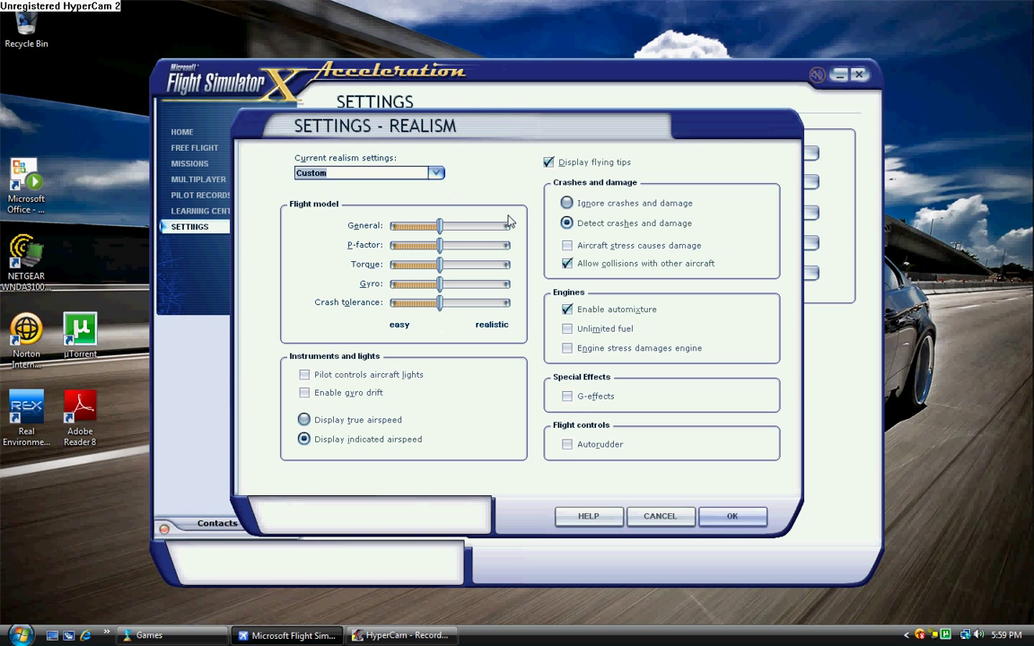
{"action": "left_click", "coordinate": [731, 516]}
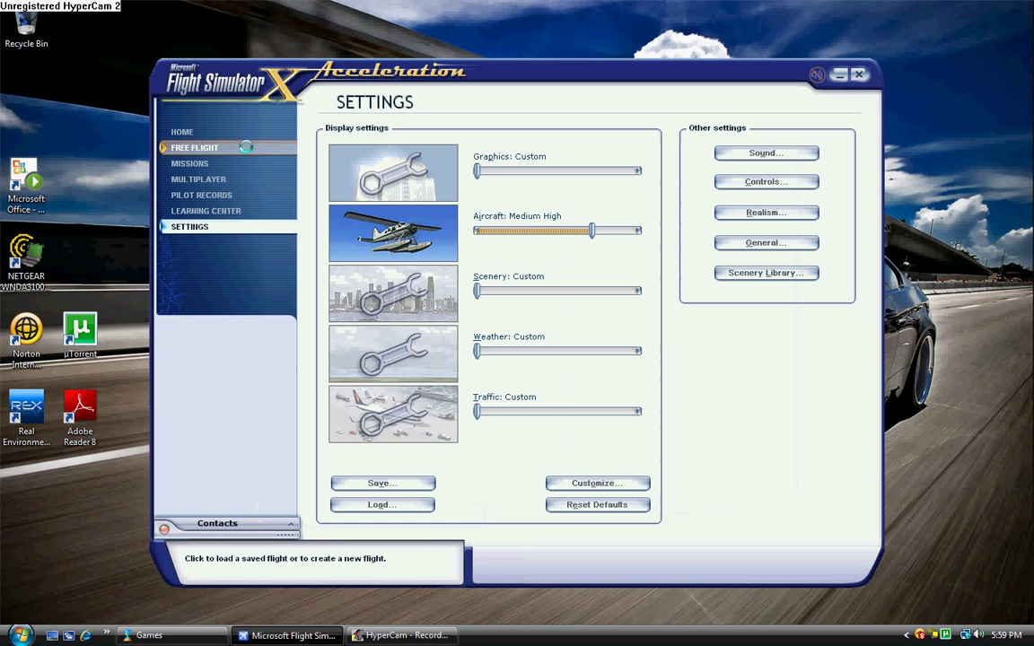
{"action": "left_click", "coordinate": [195, 148]}
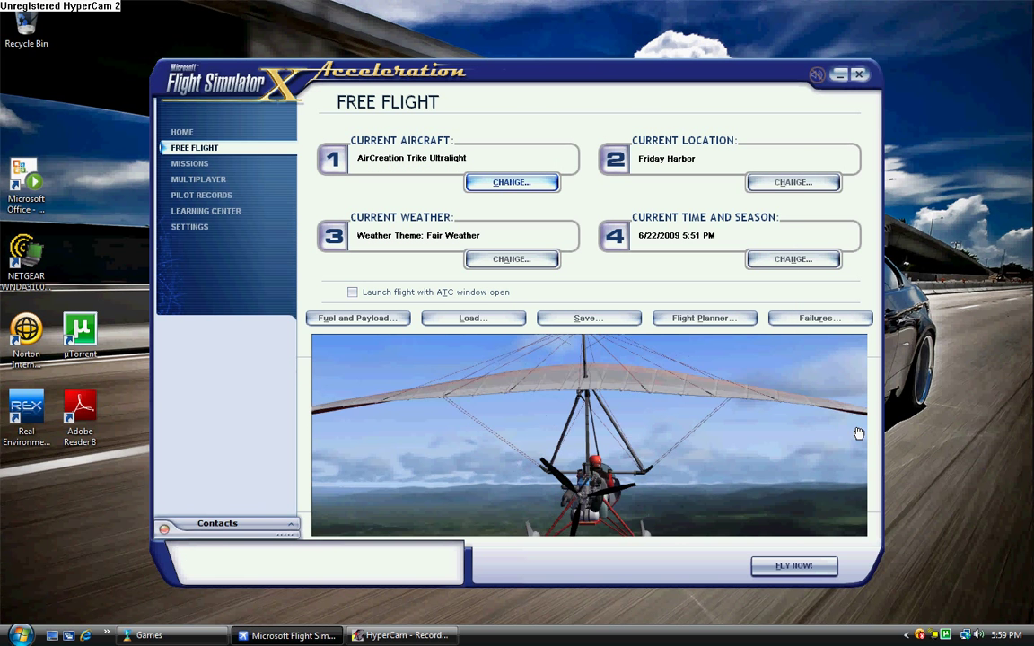